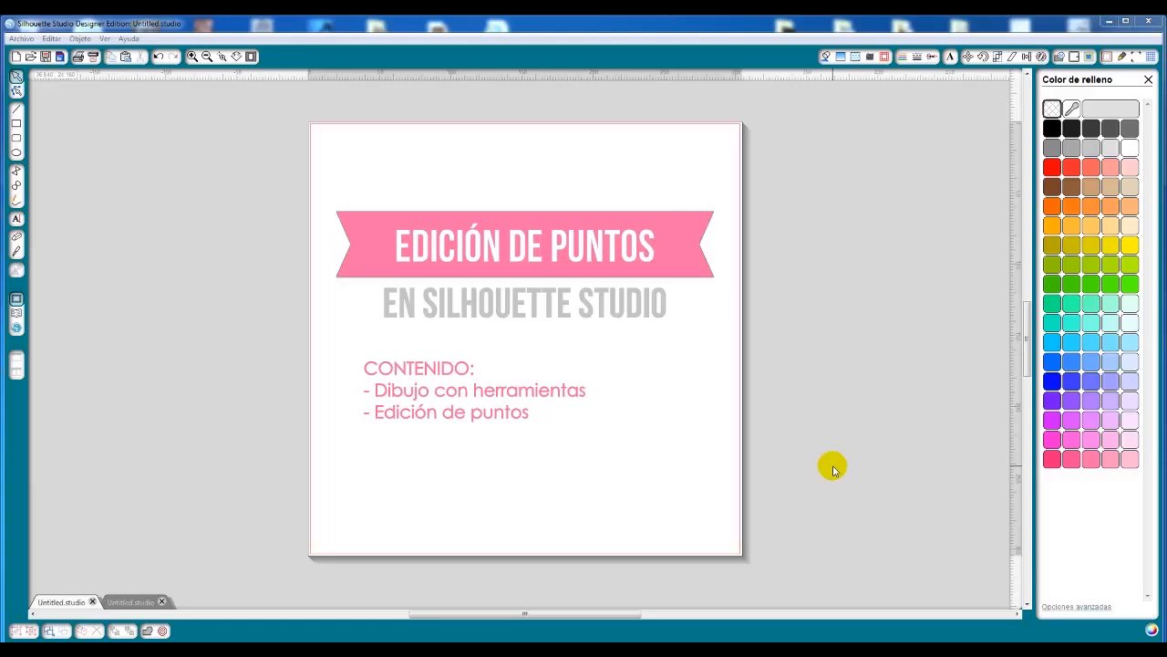
Step: On the blank document, draw an open straight-line zigzag with four peaks across the page's upper part, about 15.5 cm wide and 5 cm high
click(126, 604)
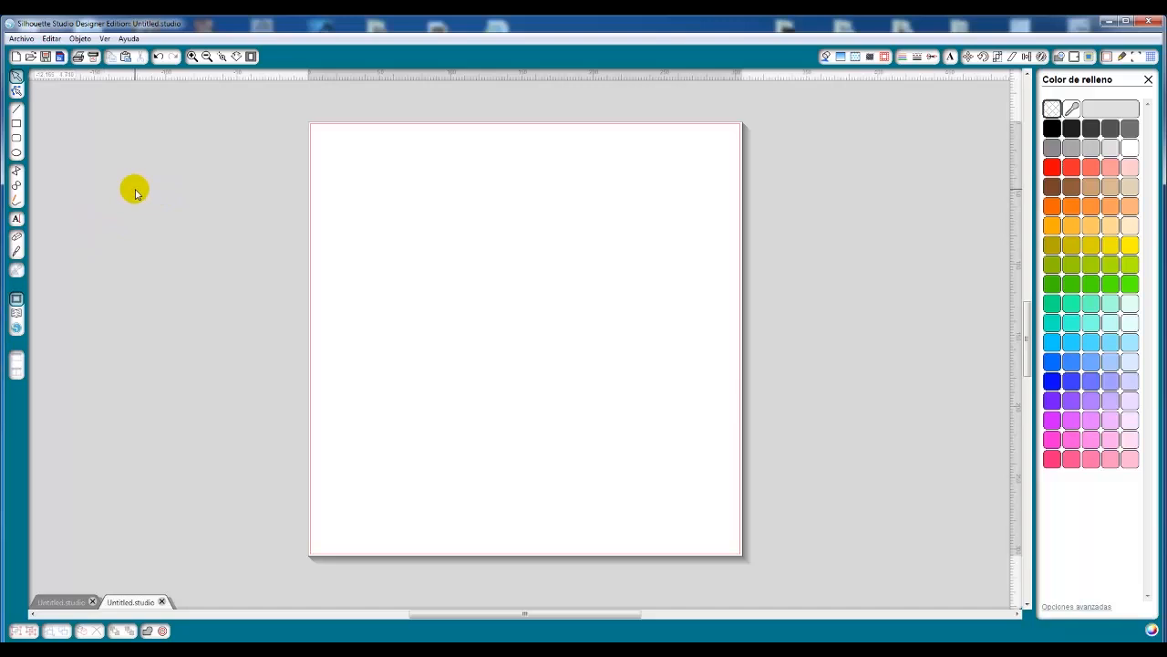
click(15, 171)
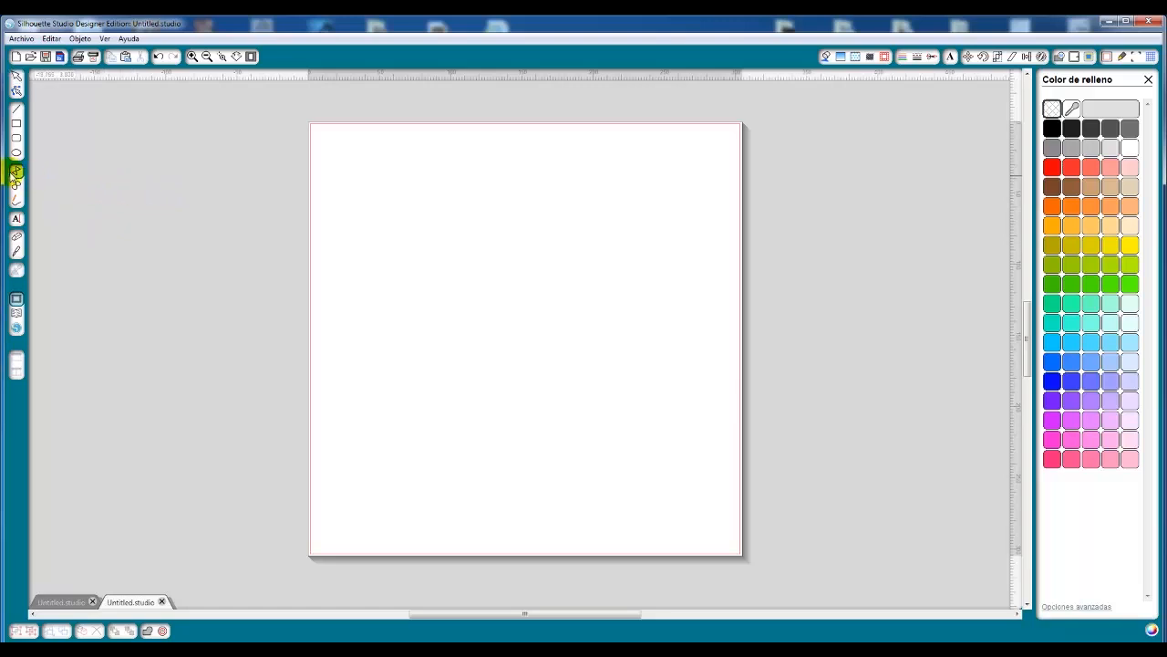
click(392, 243)
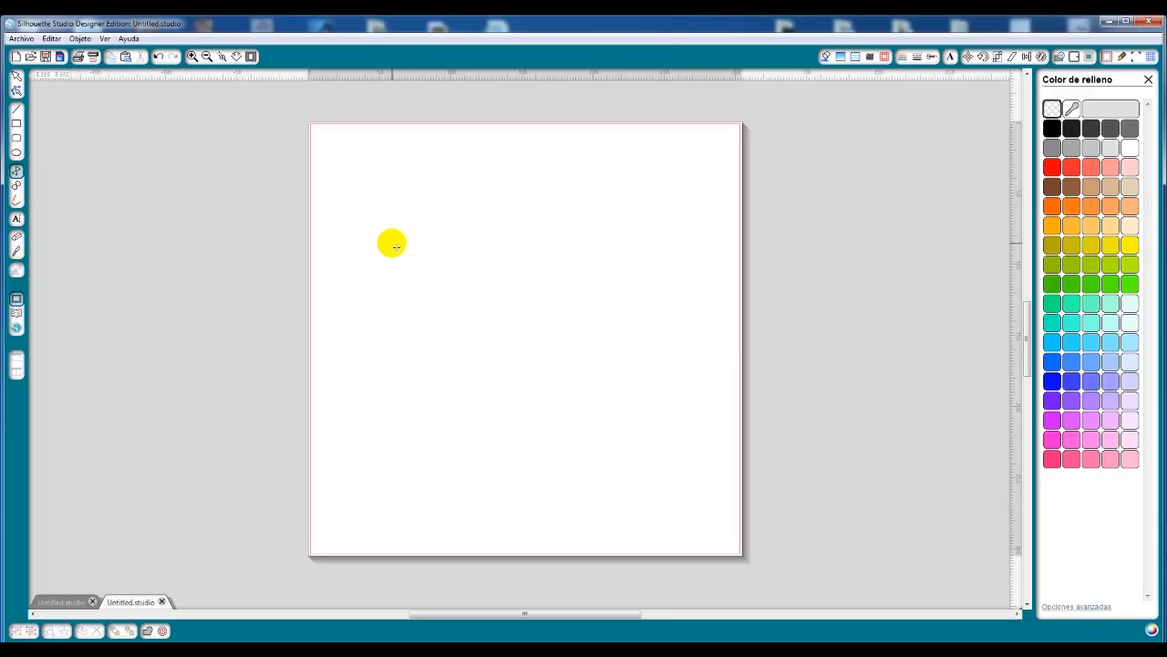
click(424, 185)
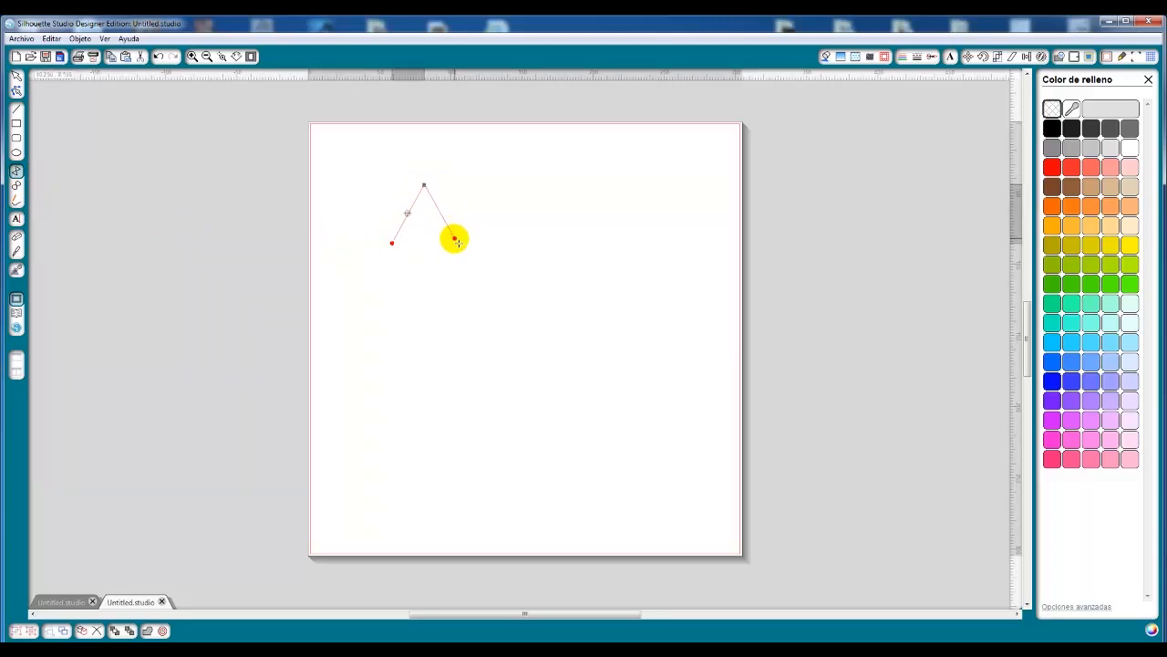
click(455, 245)
click(481, 181)
click(512, 242)
click(532, 178)
click(561, 240)
click(585, 176)
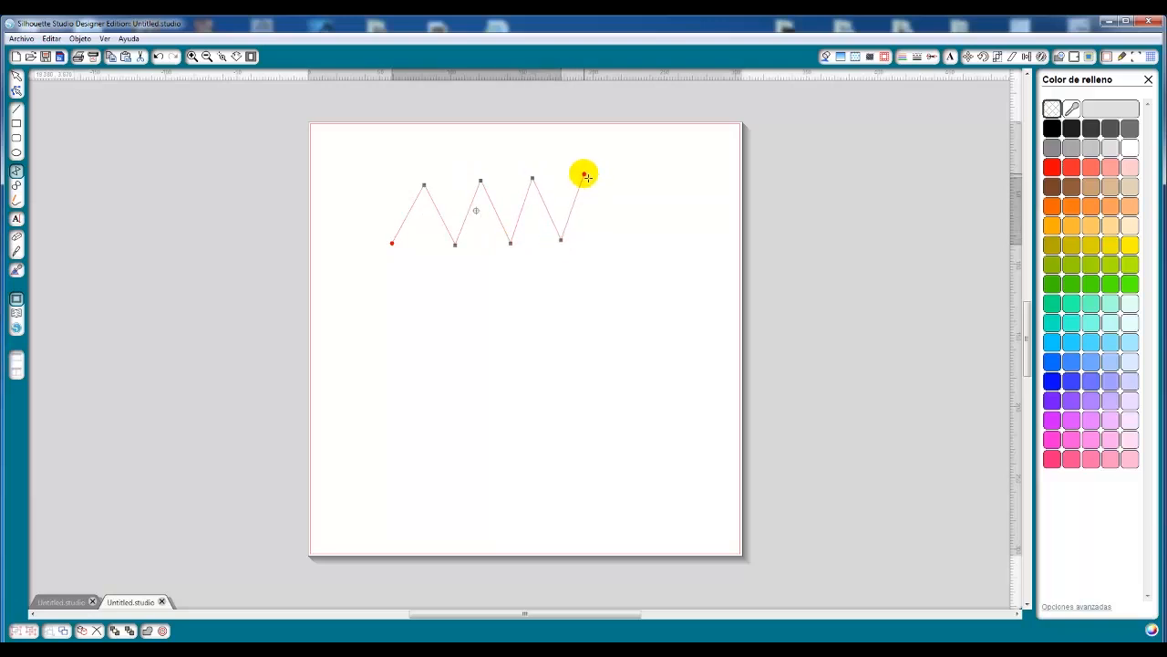
click(612, 237)
Step: Undo the stray segment beyond the fourth peak's lower end and finish the zigzag at that end point
click(614, 239)
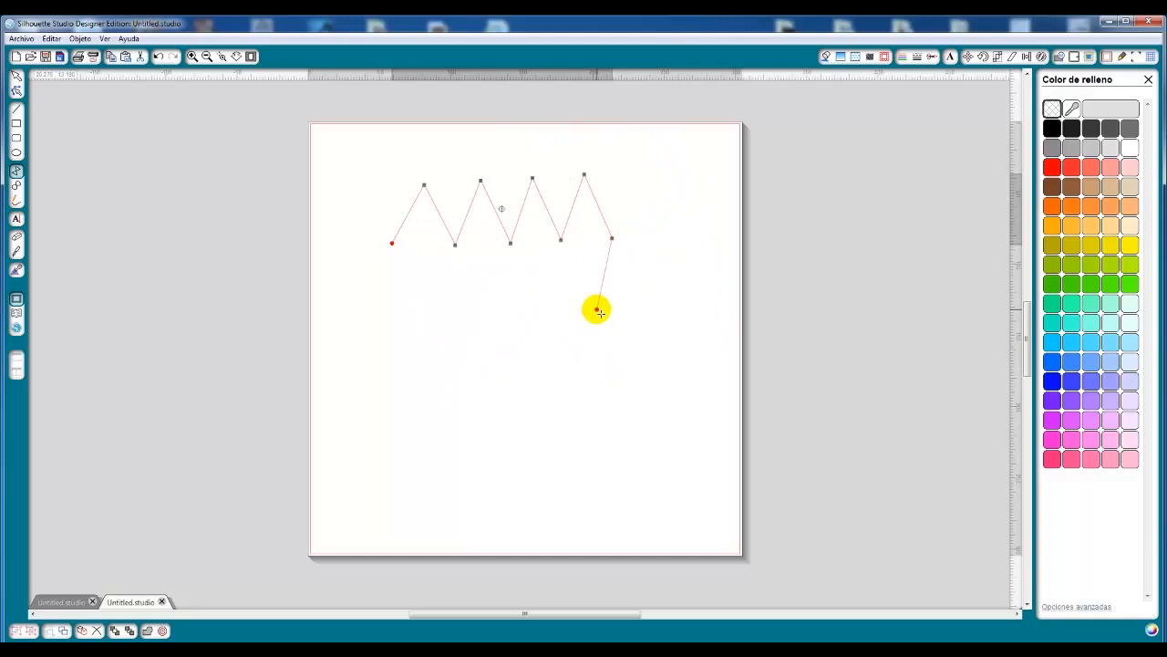
click(678, 186)
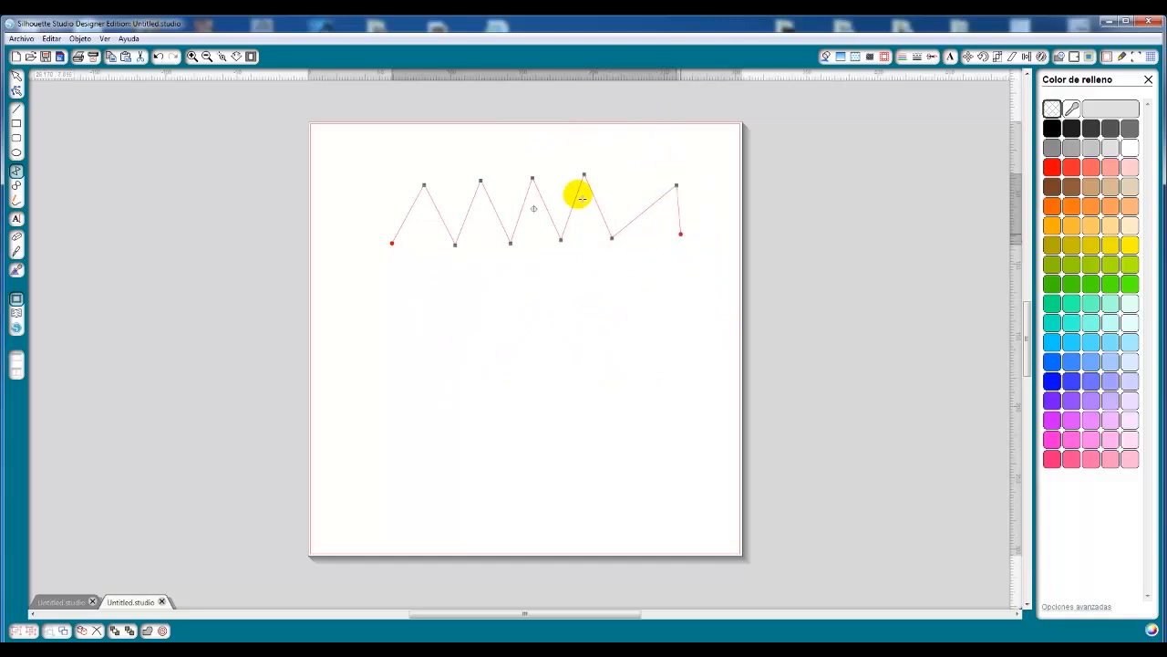
click(159, 57)
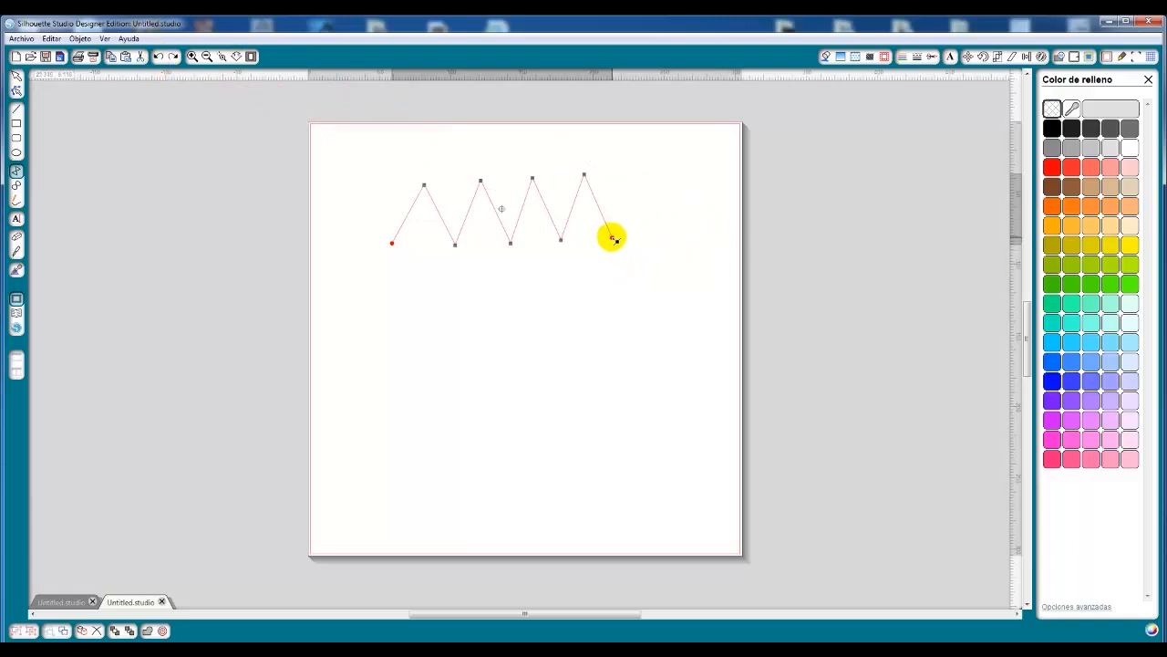
double_click(614, 239)
click(611, 240)
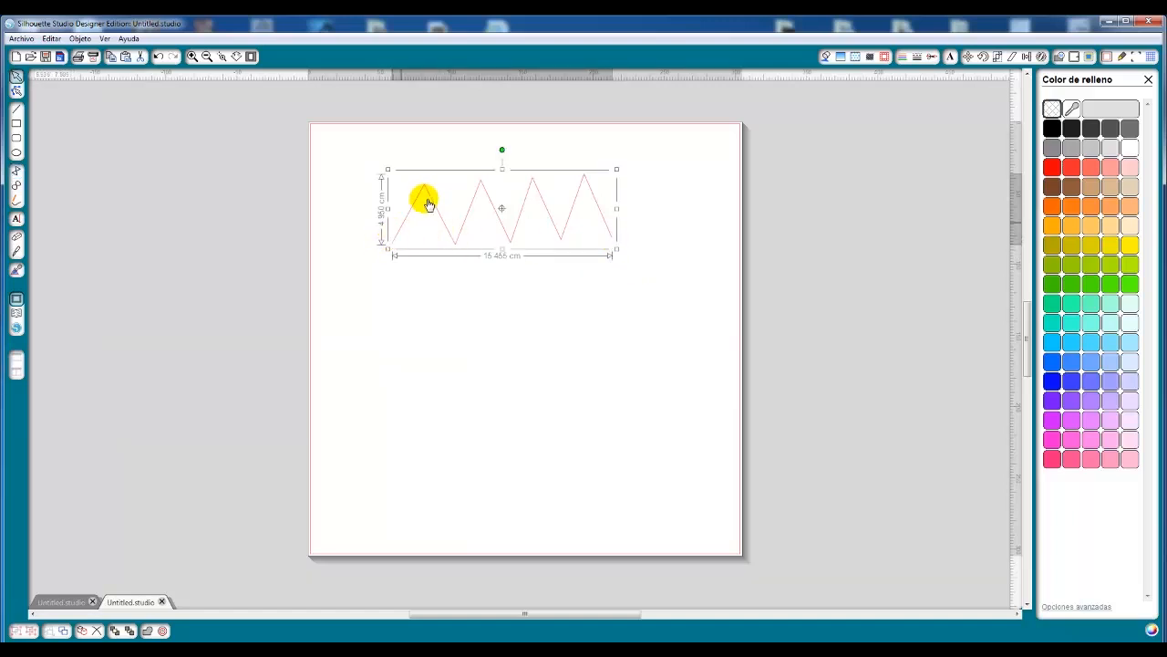
Step: Draw an open curved wave with three crests below the zigzag, about 17 cm wide and 4.9 cm high
click(16, 186)
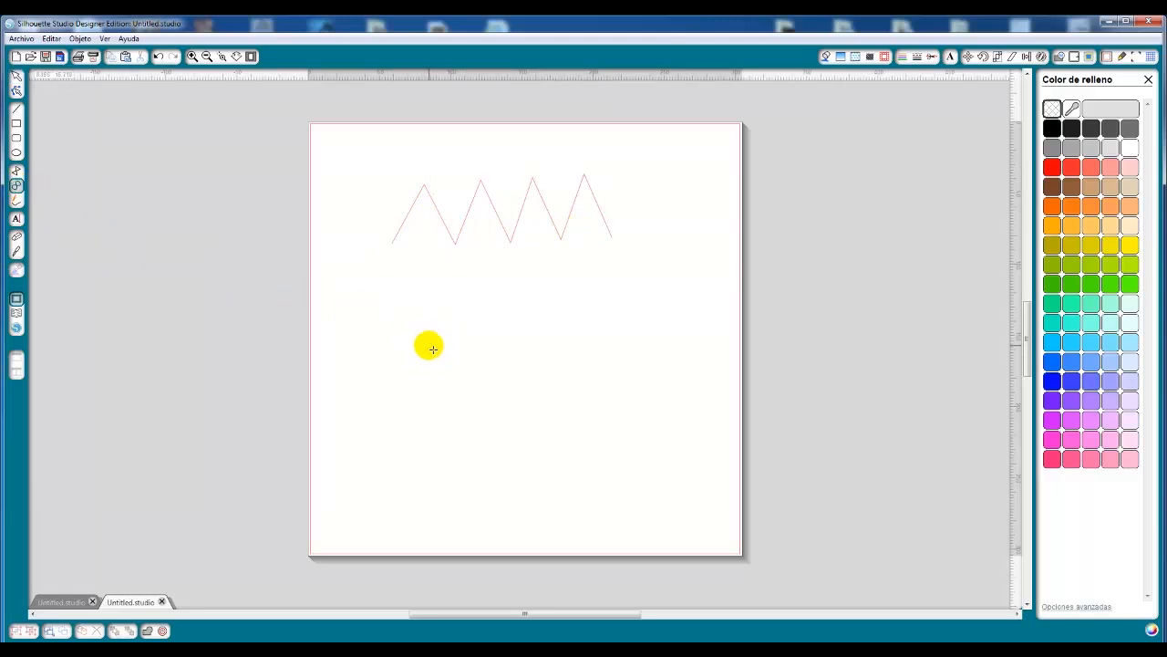
click(389, 369)
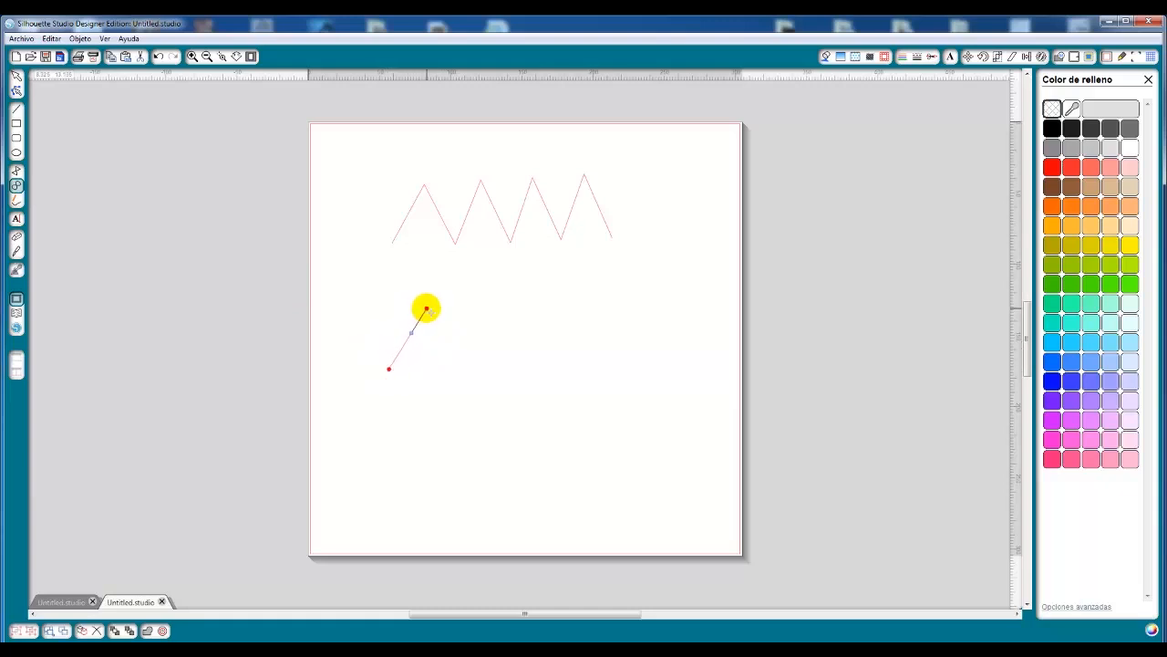
click(426, 309)
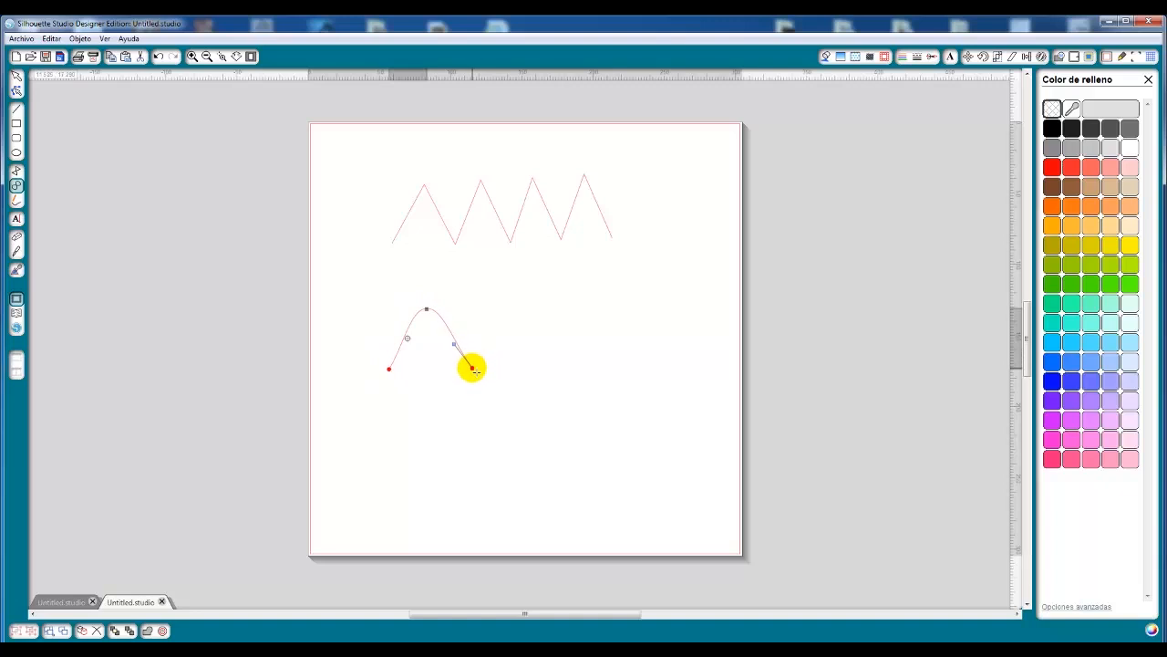
click(472, 372)
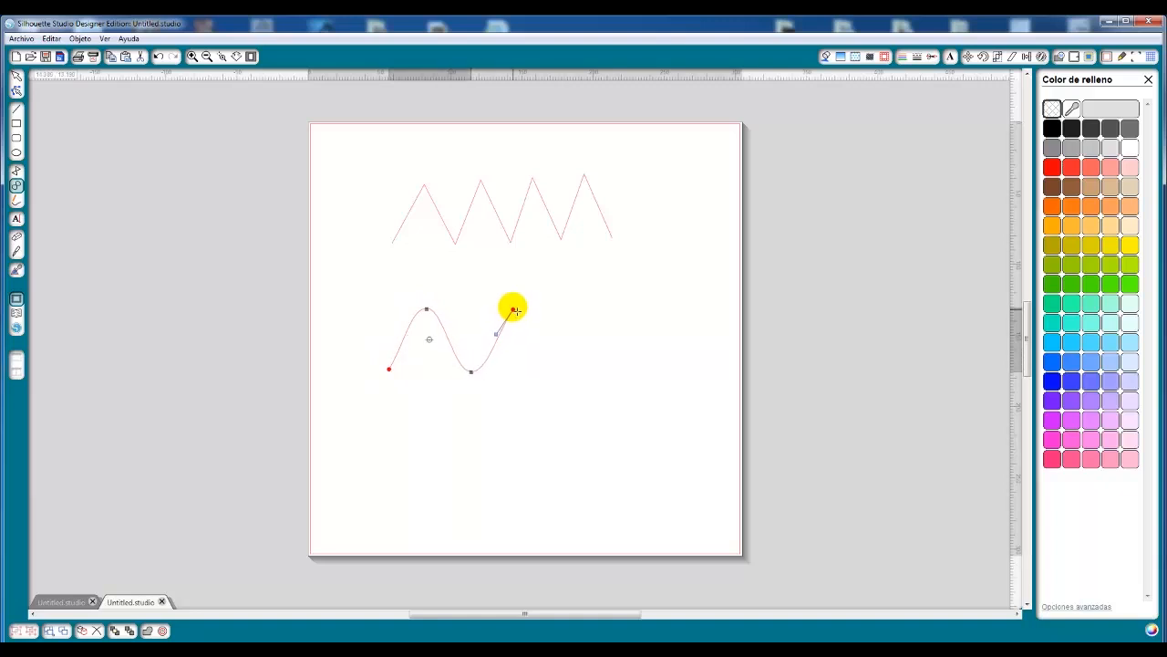
click(513, 307)
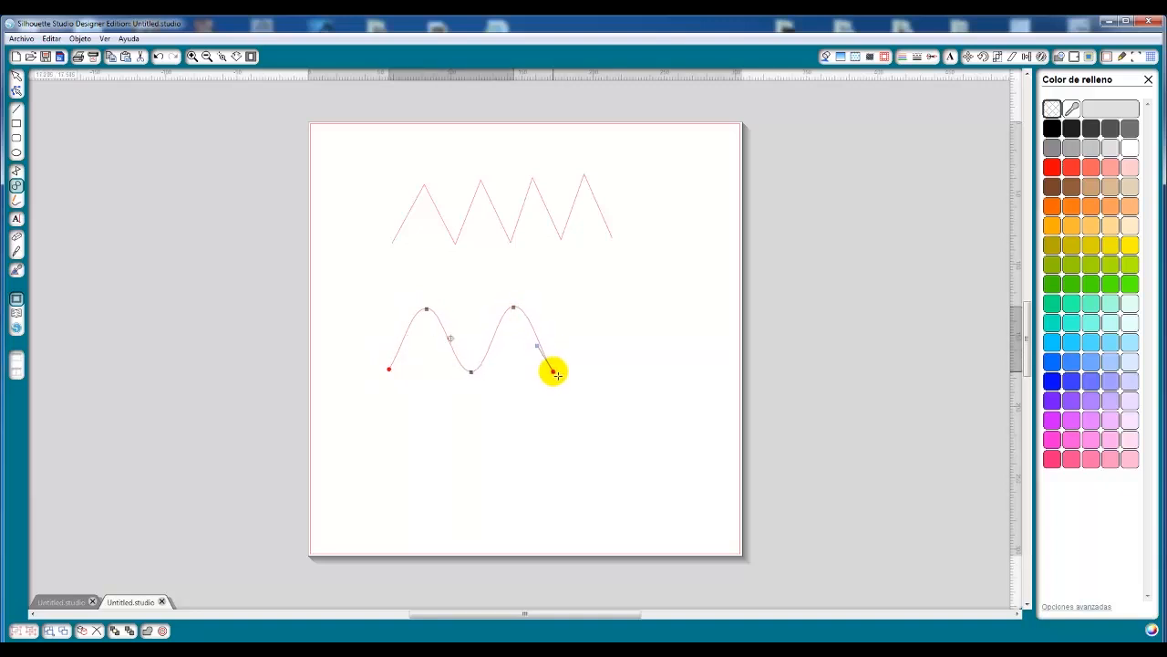
click(555, 372)
click(588, 301)
double_click(629, 366)
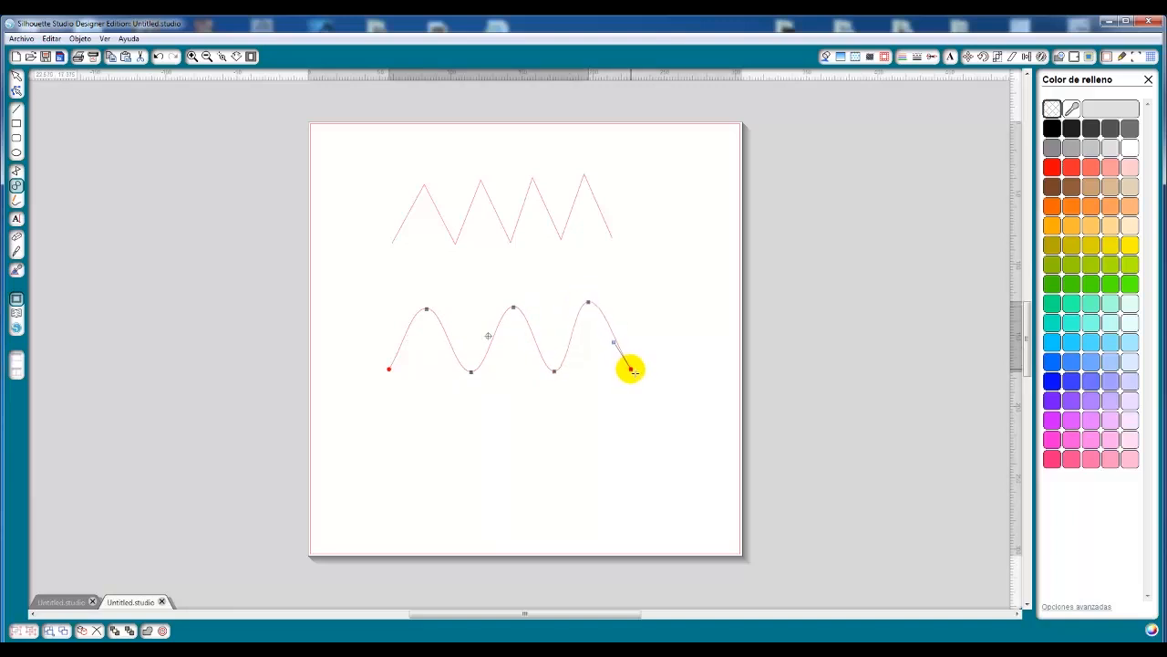
mouse_move(630, 370)
mouse_down()
mouse_move(662, 362)
mouse_move(623, 380)
mouse_move(641, 375)
mouse_move(620, 416)
mouse_move(610, 414)
mouse_move(628, 402)
mouse_move(630, 369)
mouse_up()
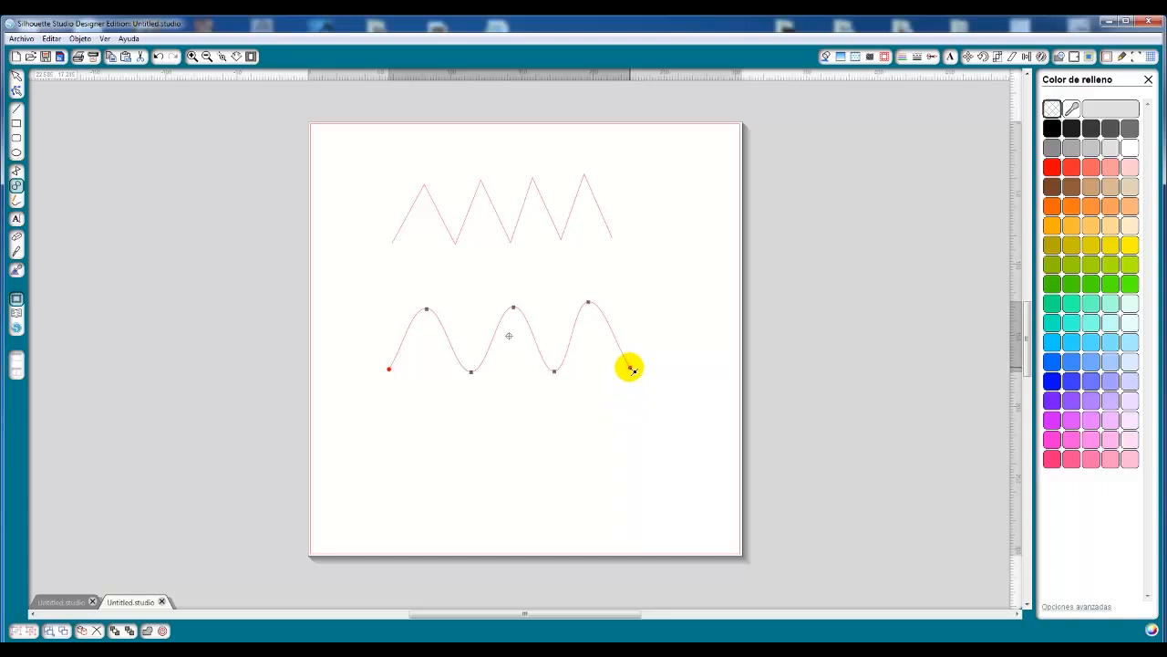
drag(630, 368, 631, 368)
key(Escape)
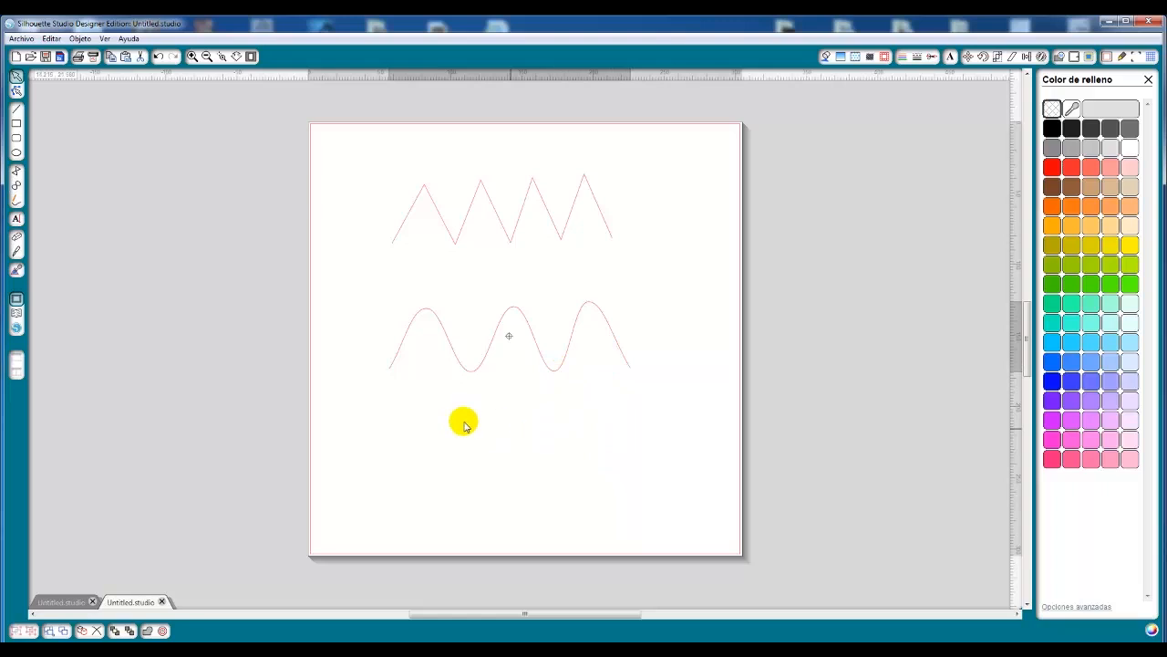
Step: Draw an irregular wavy freehand line below the wave, looping back along the lower part of the page
click(15, 200)
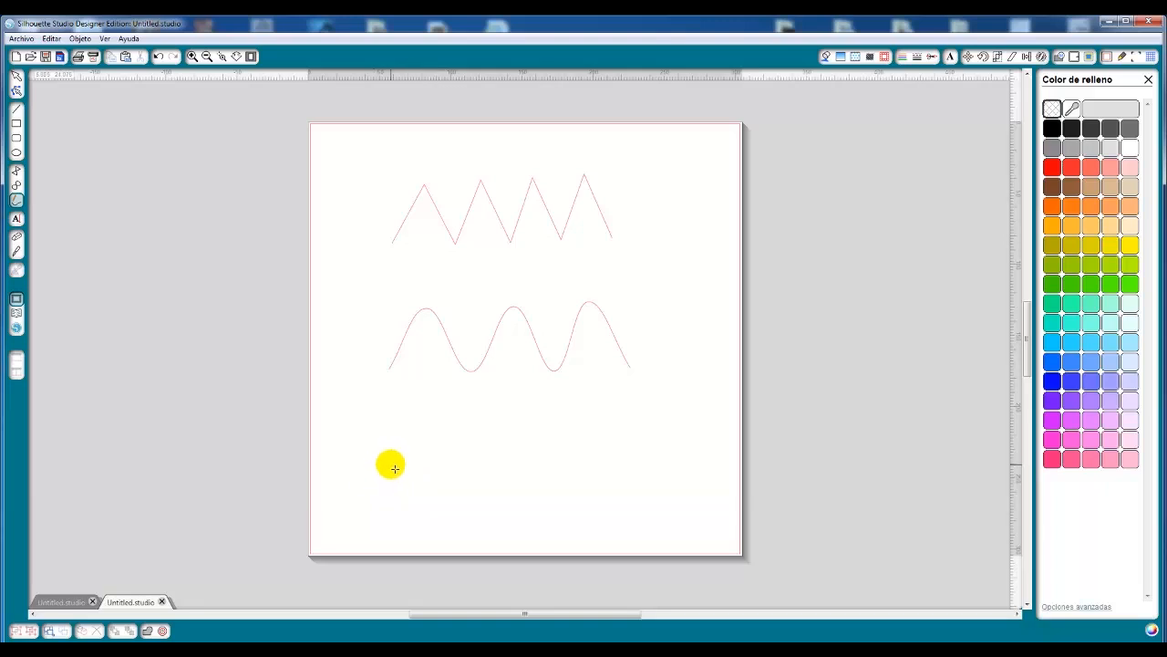
mouse_move(386, 471)
mouse_down()
mouse_move(414, 435)
mouse_move(431, 458)
mouse_move(426, 483)
mouse_move(450, 493)
mouse_move(472, 481)
mouse_move(471, 443)
mouse_move(489, 421)
mouse_move(507, 446)
mouse_move(505, 473)
mouse_move(523, 478)
mouse_move(530, 435)
mouse_move(548, 436)
mouse_move(549, 470)
mouse_move(605, 436)
mouse_move(612, 473)
mouse_move(654, 454)
mouse_move(656, 480)
mouse_move(679, 497)
mouse_move(677, 514)
mouse_move(618, 512)
mouse_move(598, 529)
mouse_move(583, 517)
mouse_move(534, 538)
mouse_move(486, 524)
mouse_move(469, 541)
mouse_move(423, 529)
mouse_up()
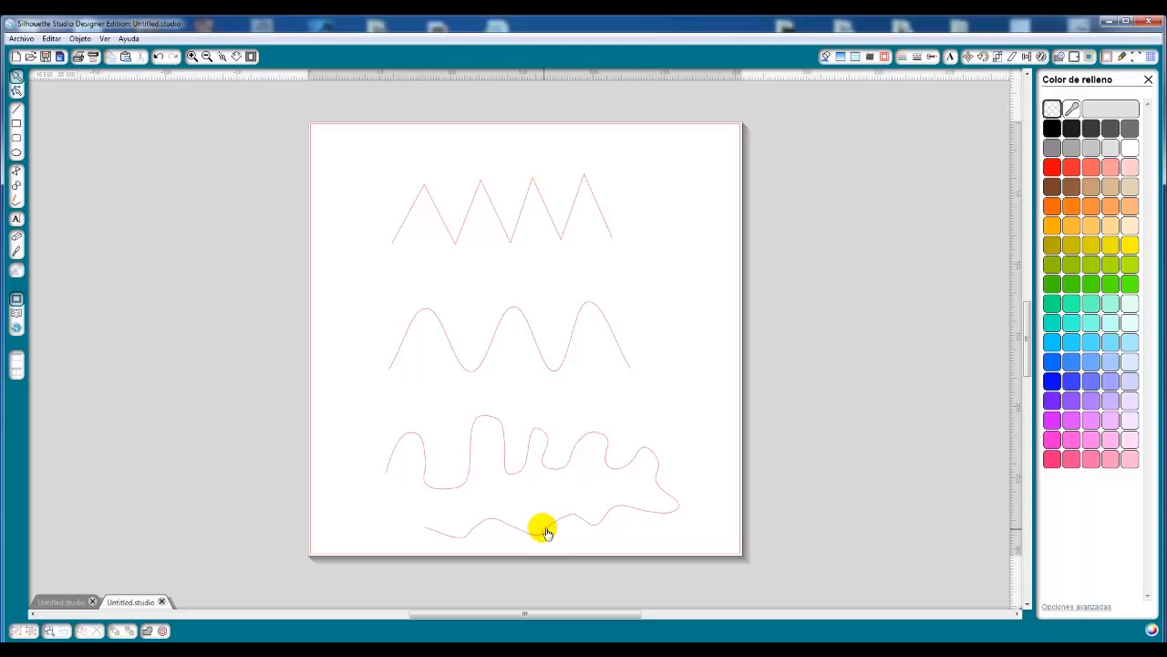
Step: Open the curved wave for point editing and reshape its middle crest by lengthening and tilting the smooth point's control handles
click(461, 361)
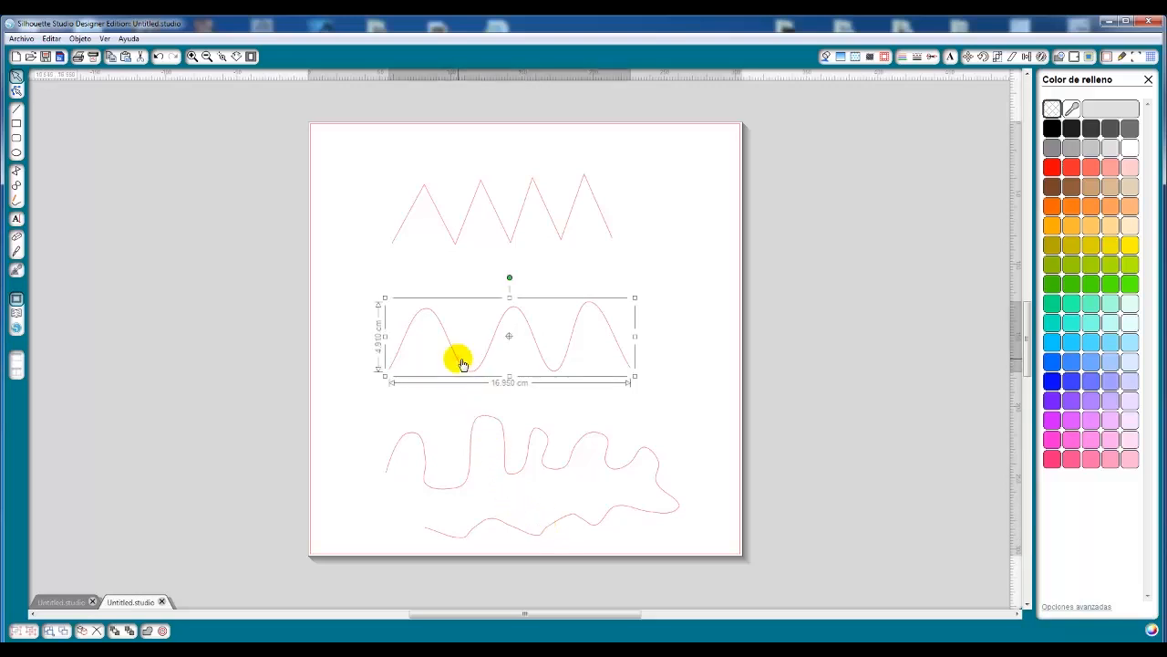
double_click(461, 363)
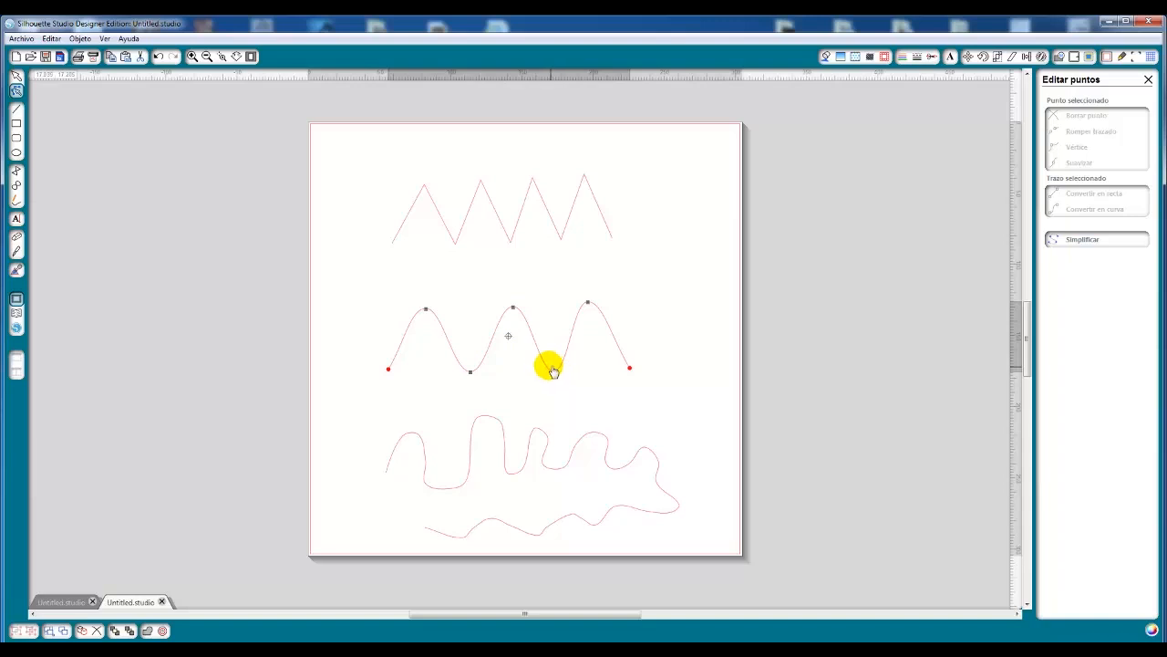
click(514, 309)
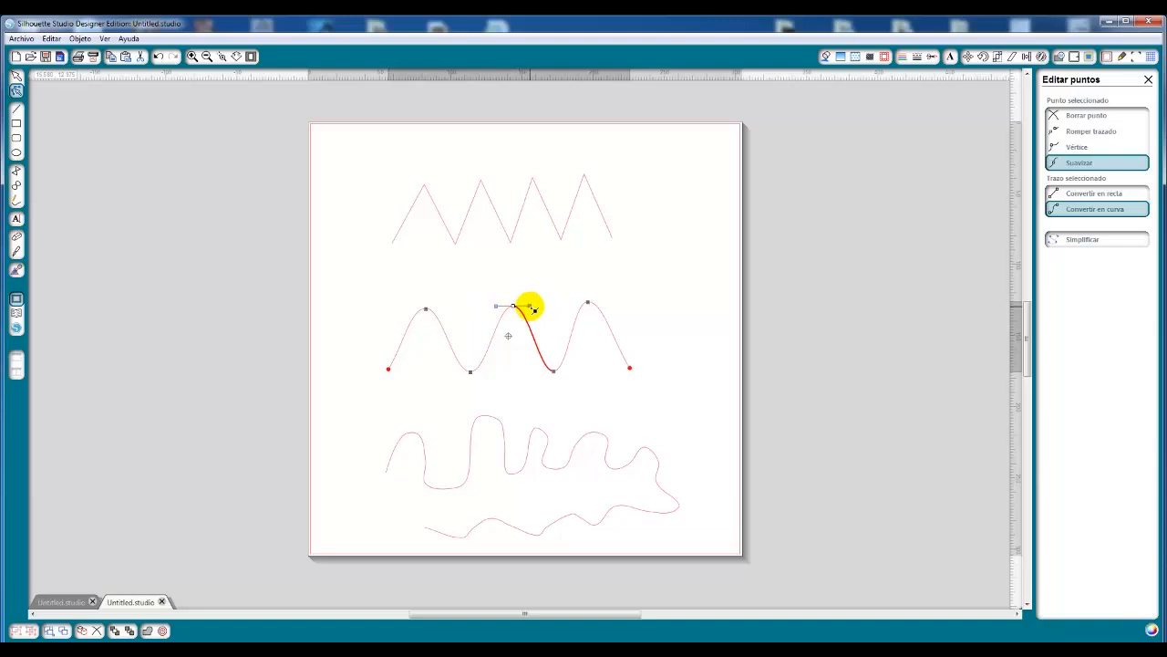
drag(533, 310, 549, 310)
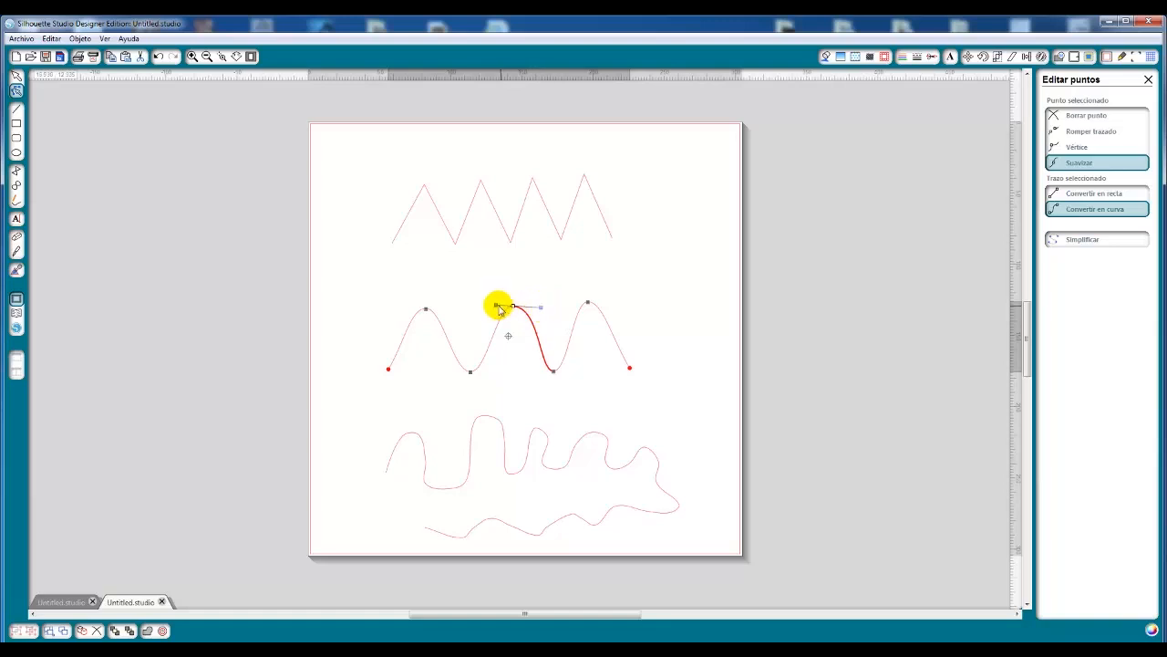
mouse_move(497, 306)
mouse_down()
mouse_move(396, 297)
mouse_move(519, 308)
mouse_up()
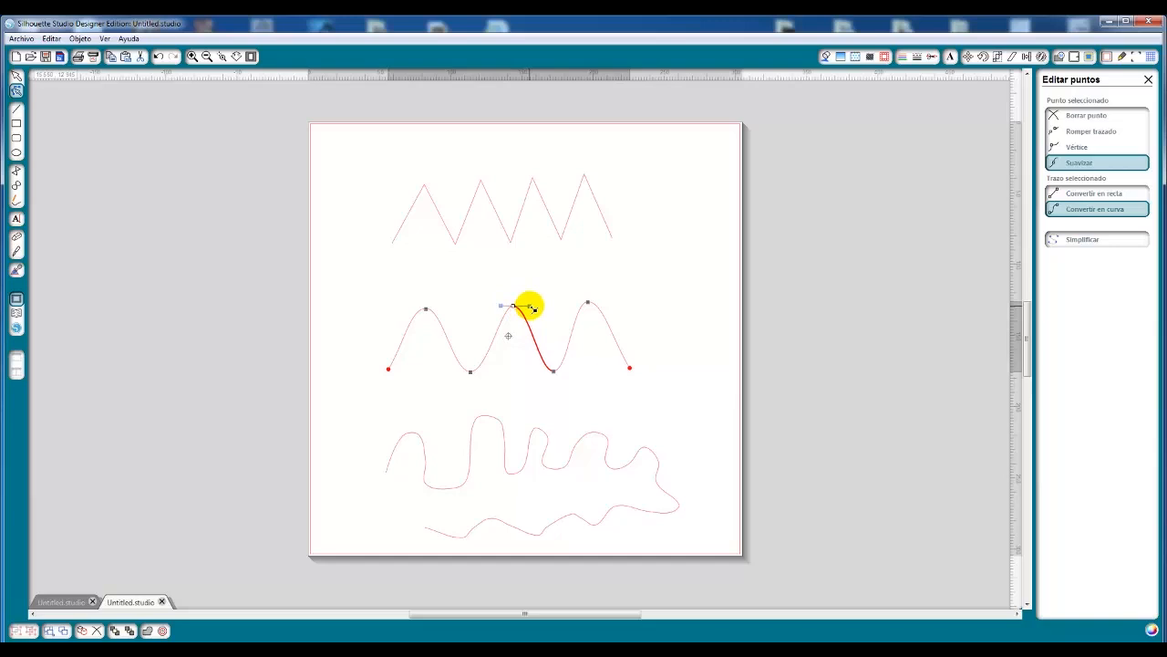
drag(503, 306, 544, 319)
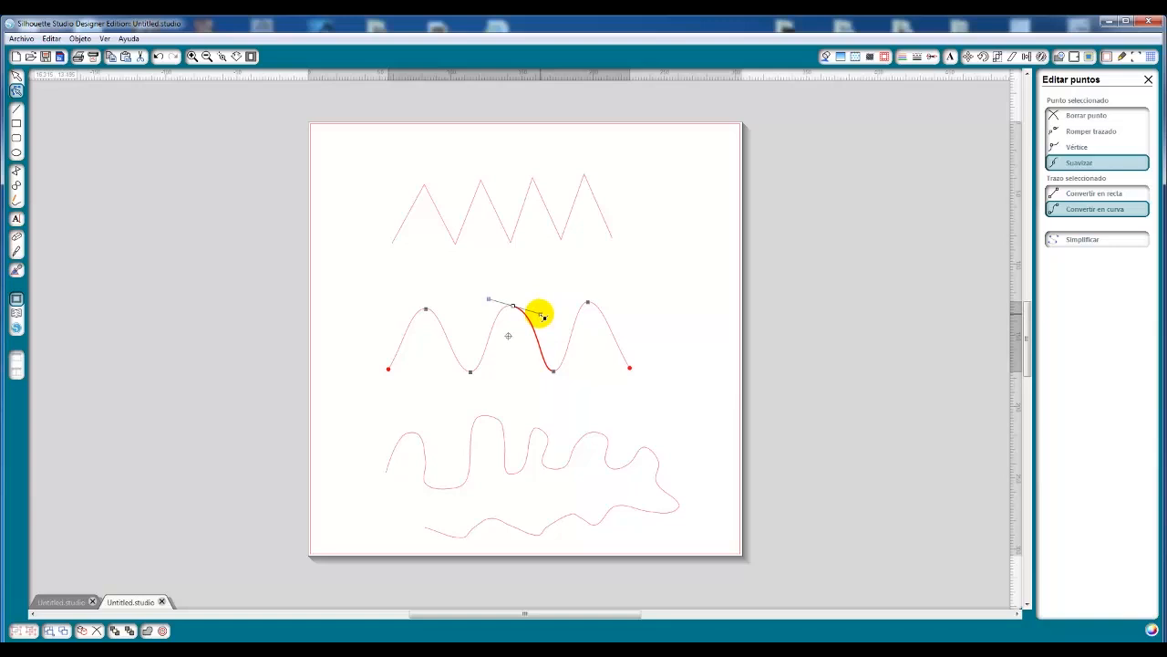
mouse_move(543, 316)
mouse_down()
mouse_move(545, 329)
mouse_move(543, 307)
mouse_up()
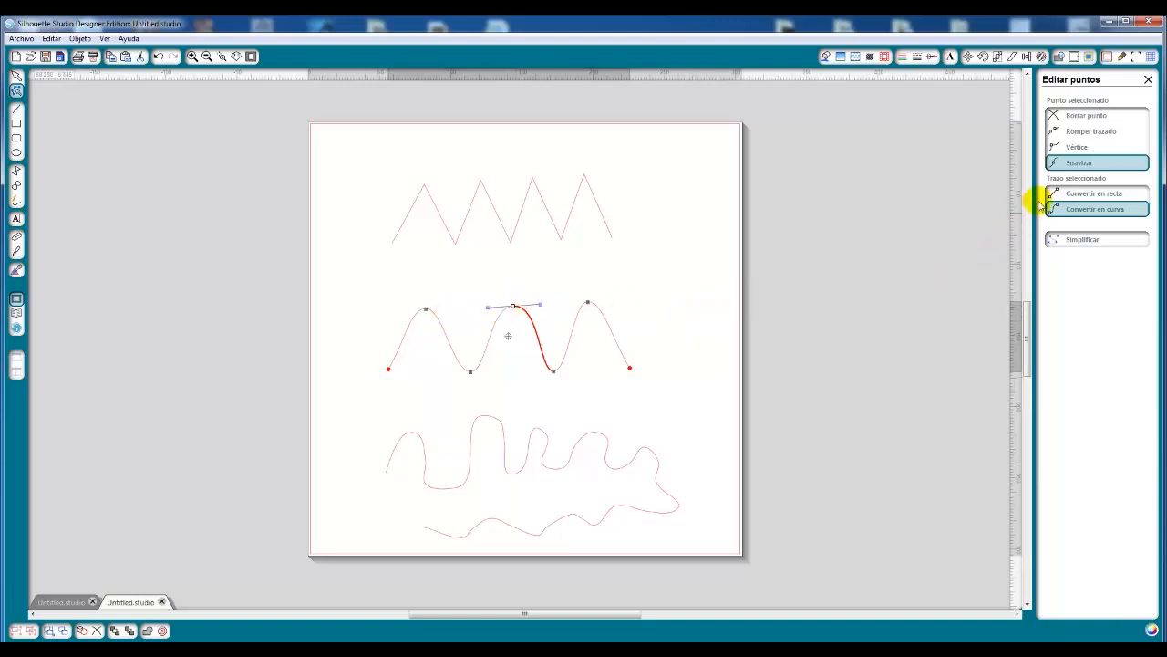
Step: Change the middle crest's point to a corner (Vértice) and angle its two control handles independently to dent the crest
click(1077, 148)
drag(541, 304, 491, 285)
drag(540, 323, 535, 284)
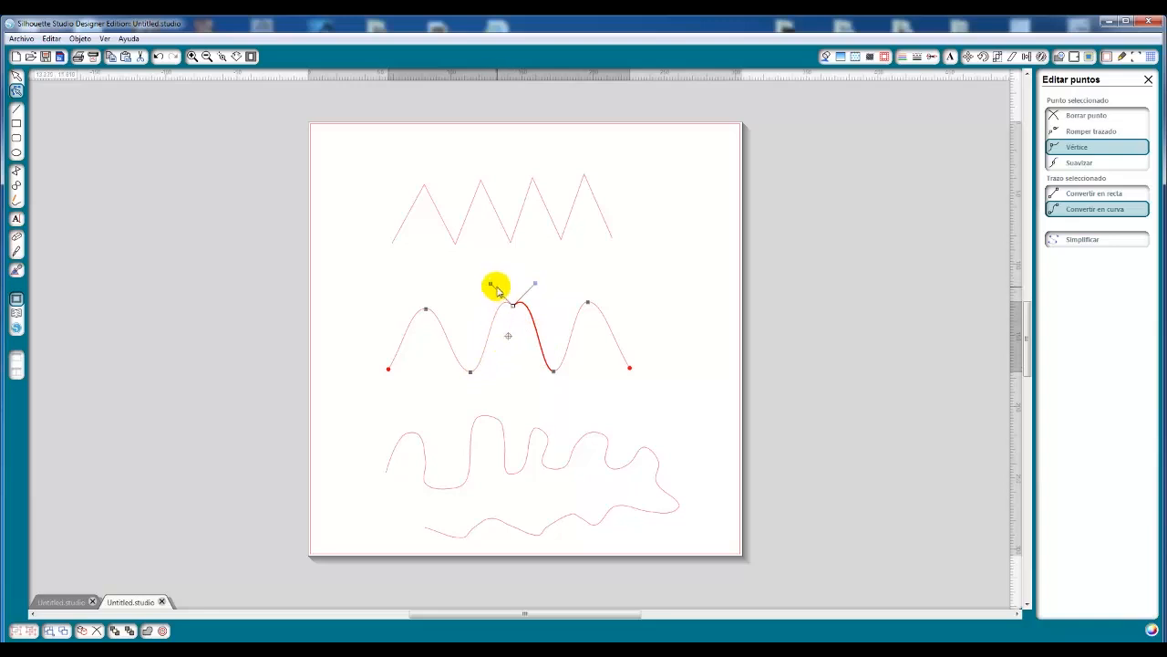
mouse_move(490, 288)
mouse_down()
mouse_move(508, 338)
mouse_move(486, 300)
mouse_up()
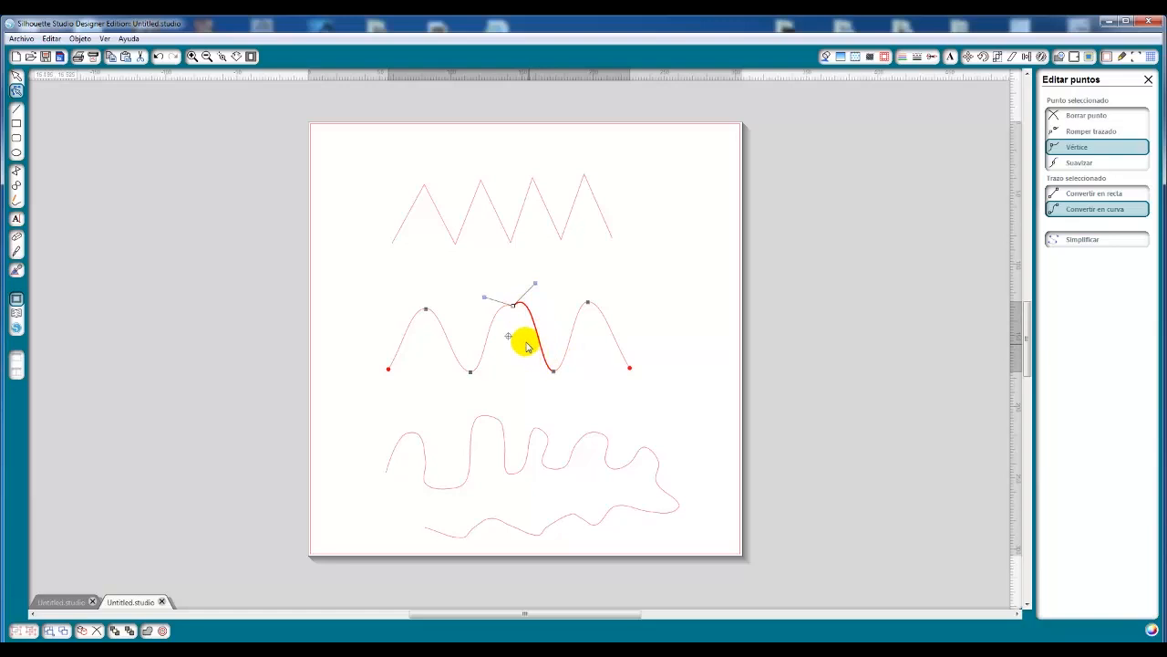
Step: Convert the wave's final segment, after the third crest, into a straight line and leave point editing
click(588, 302)
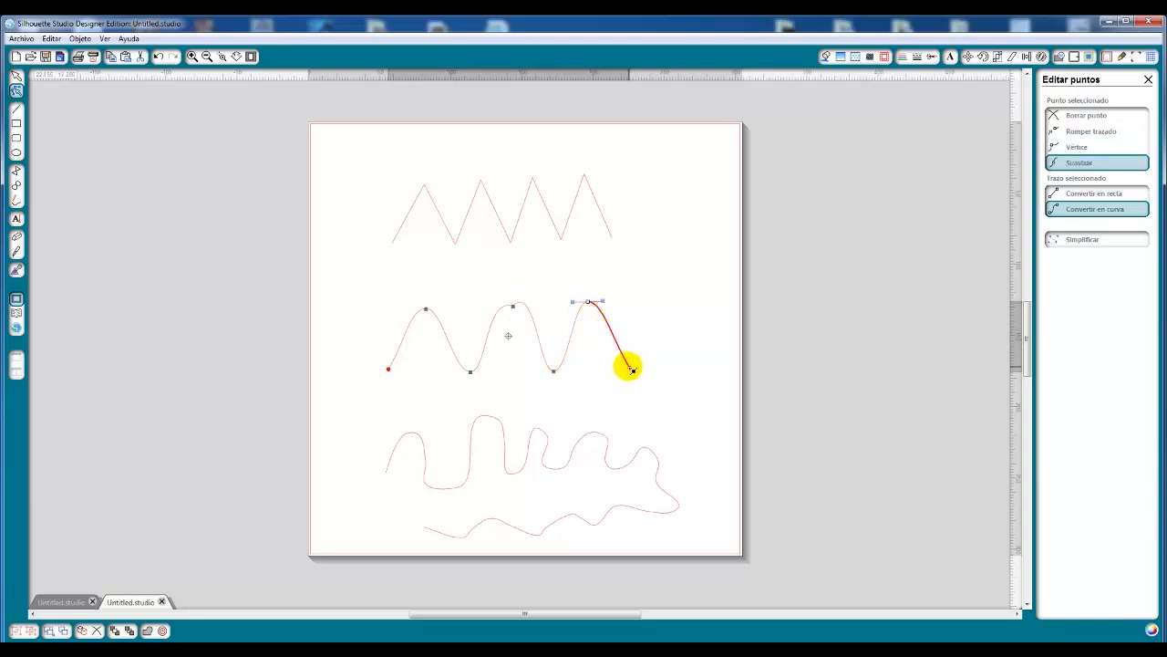
click(1080, 196)
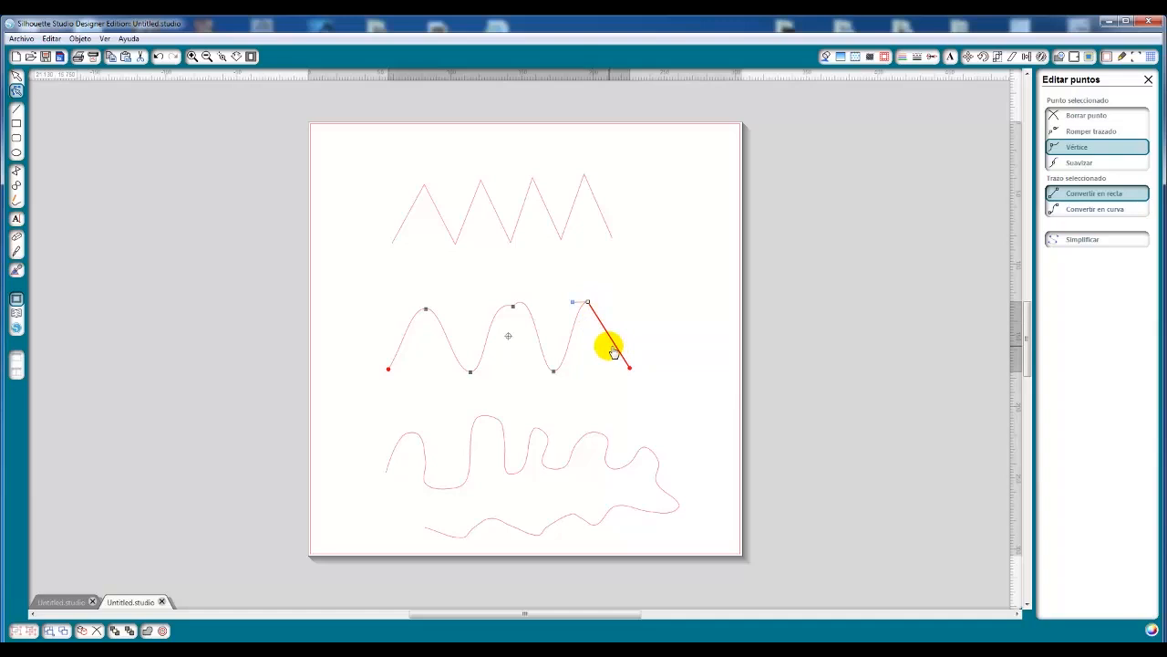
click(638, 319)
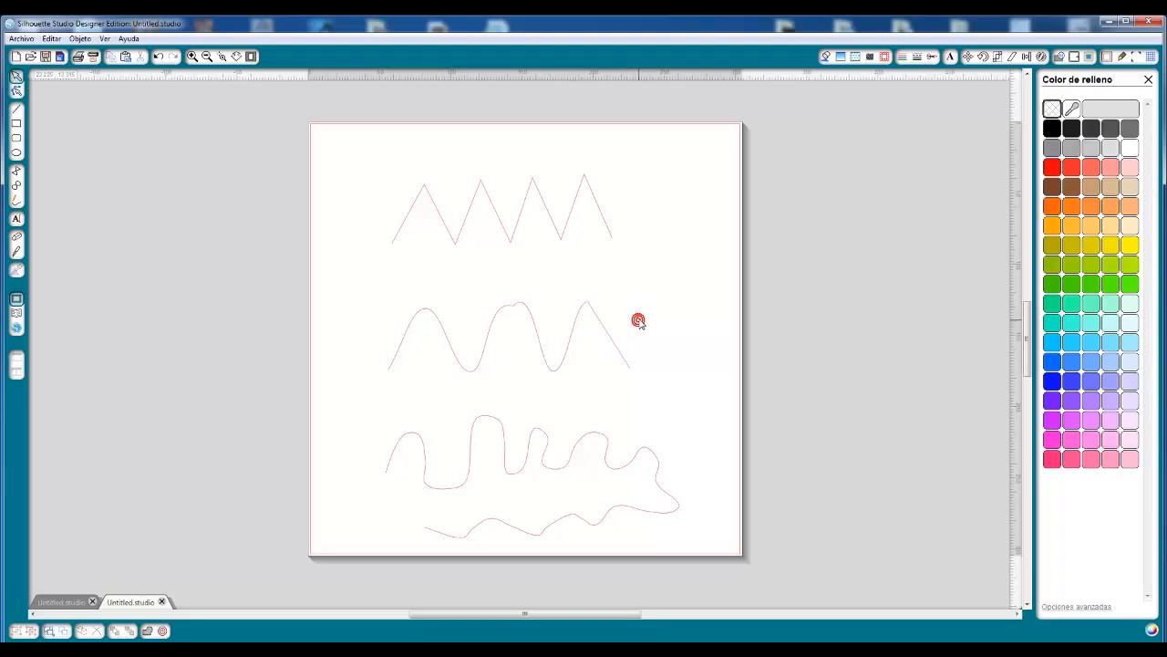
Step: Open the curved wave for point editing and select its three crest points and two valley points together
double_click(605, 331)
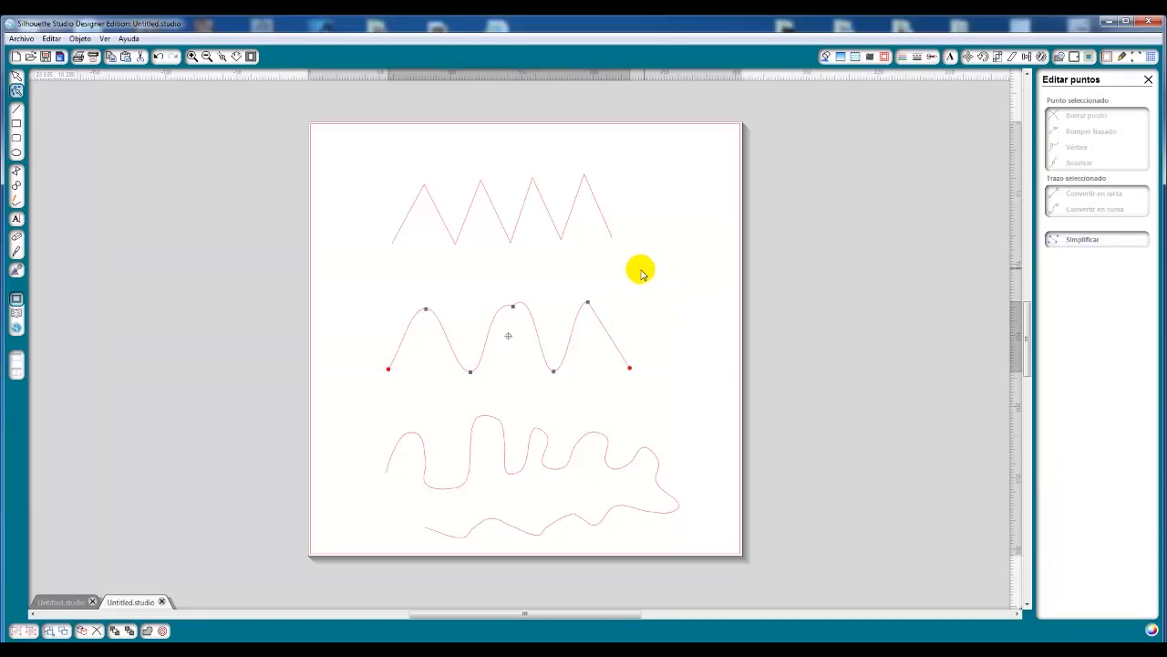
drag(641, 270, 374, 382)
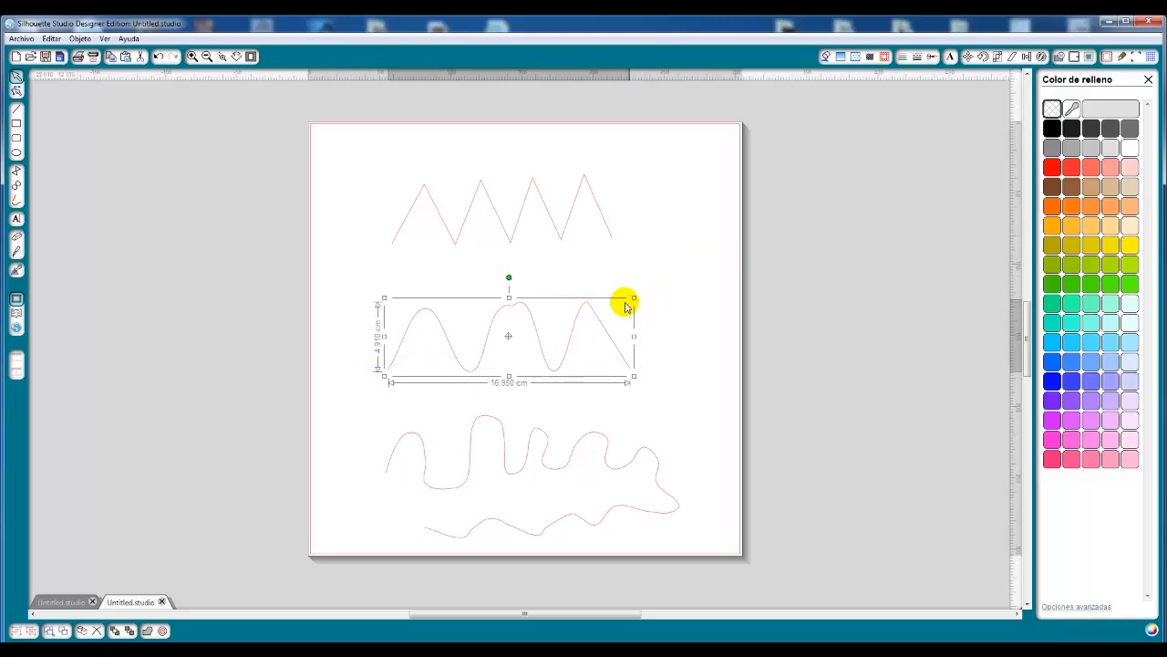
double_click(600, 316)
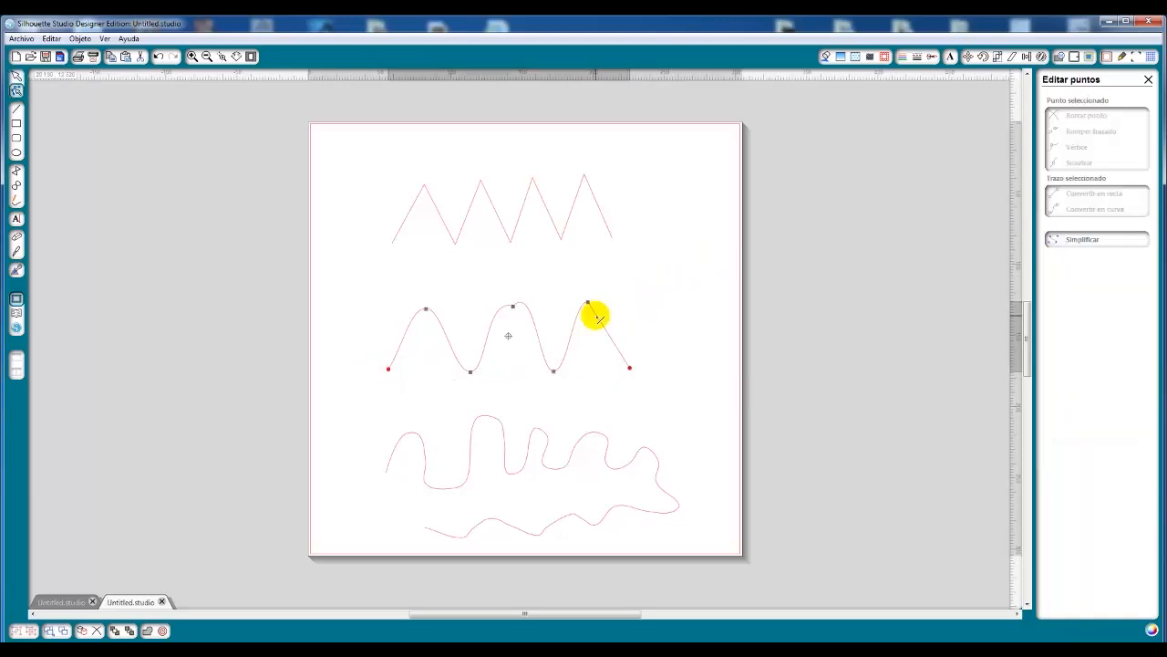
click(426, 310)
click(425, 310)
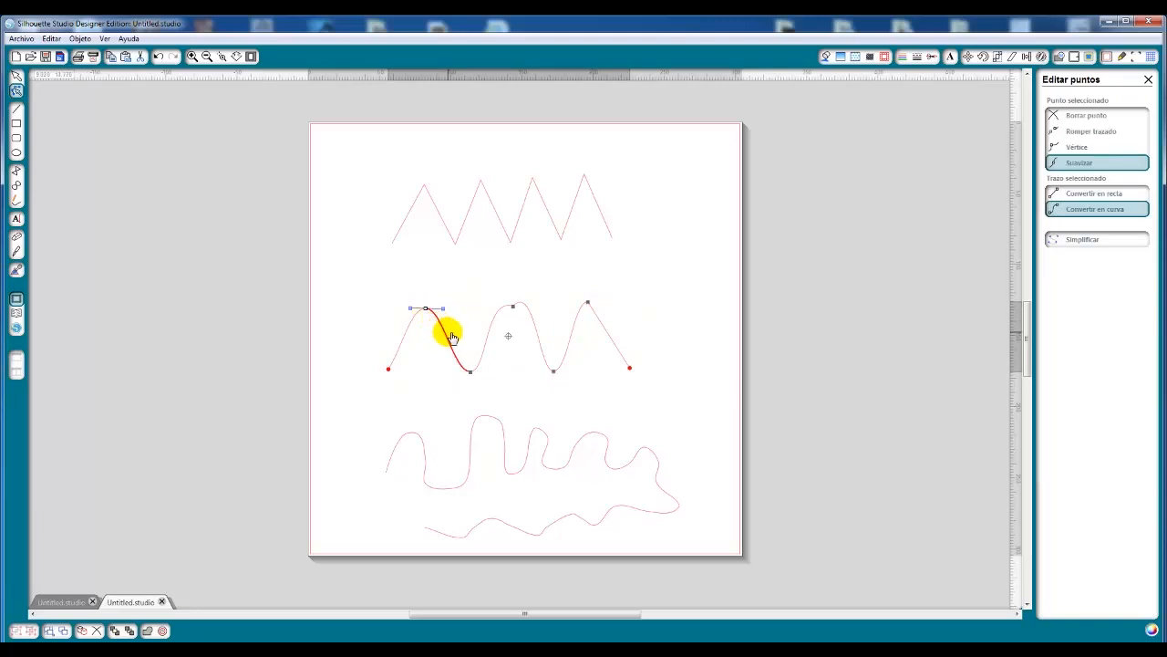
click(470, 372)
click(513, 307)
click(553, 372)
click(588, 302)
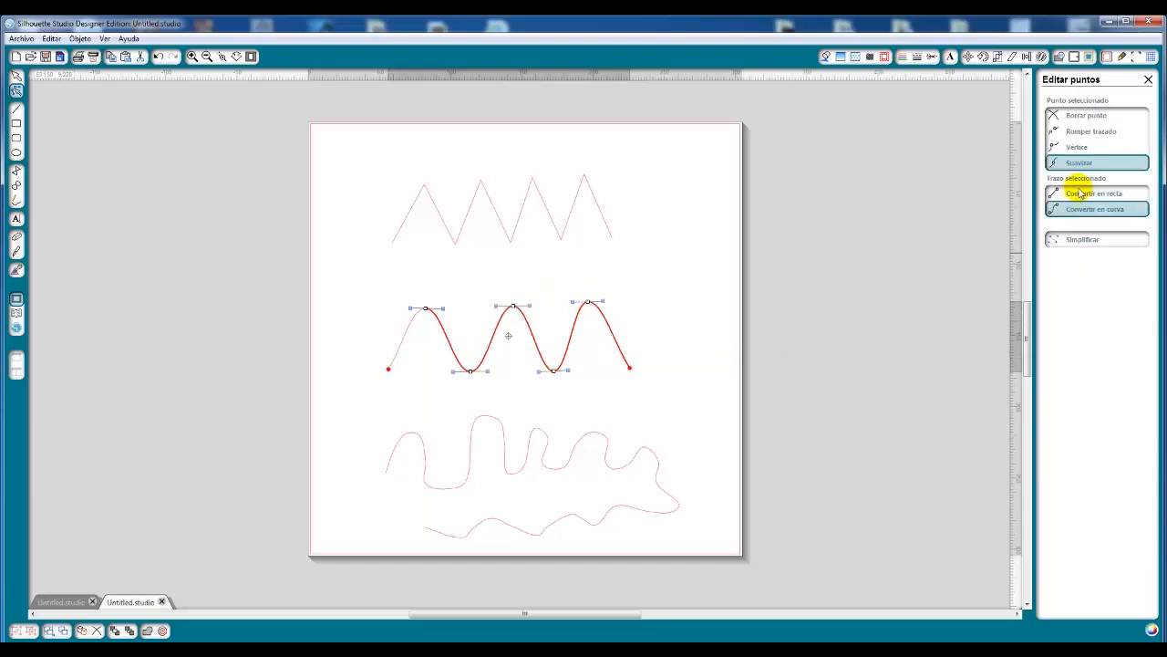
Step: Alternate the selected wave segments between straight and curved, finishing with all of them converted to curves (Convertir en curva)
click(1080, 195)
click(1081, 212)
click(1077, 193)
click(1074, 211)
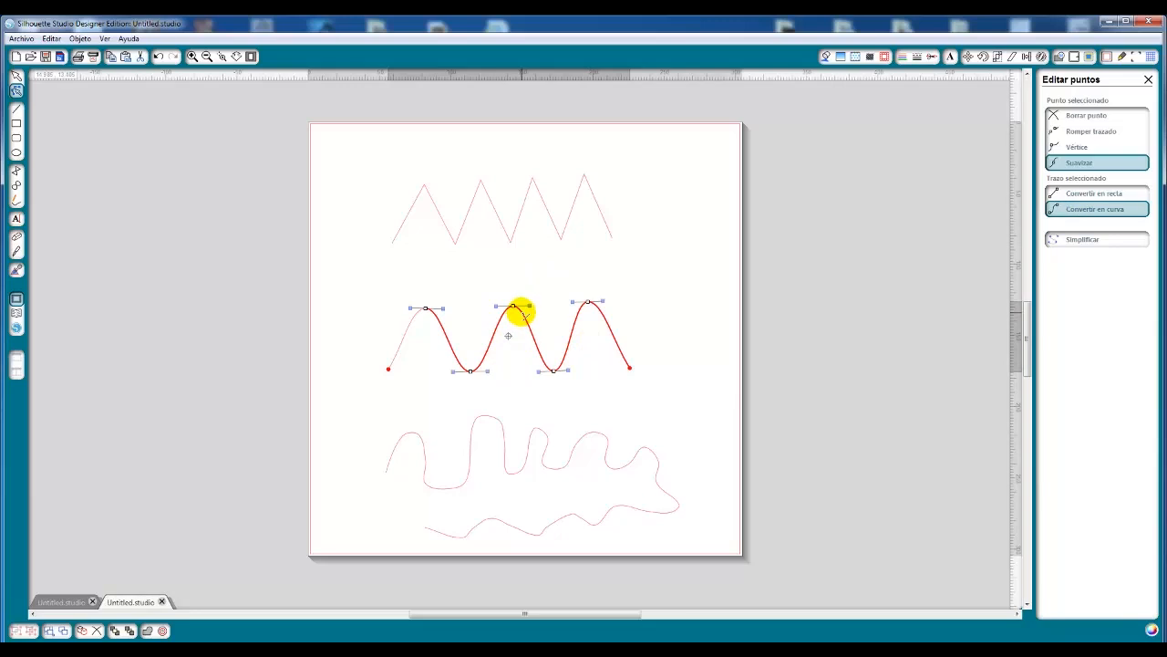
Step: Add a chain of extra points along the wave's descending segment after the middle crest
click(522, 314)
click(522, 317)
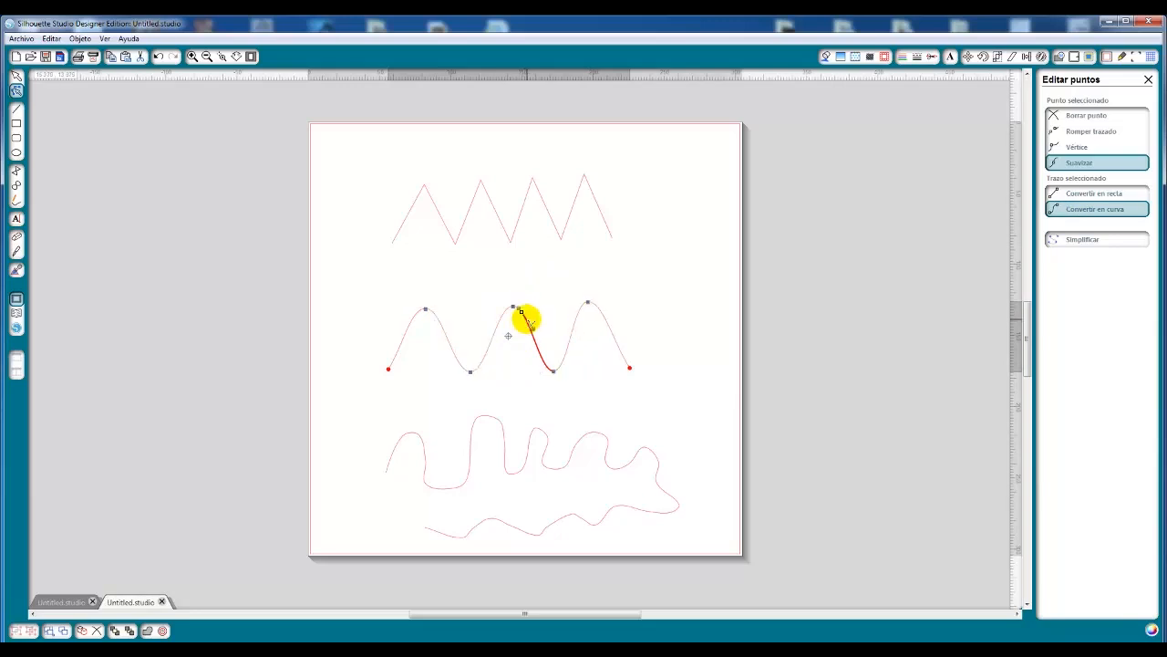
click(527, 325)
click(531, 332)
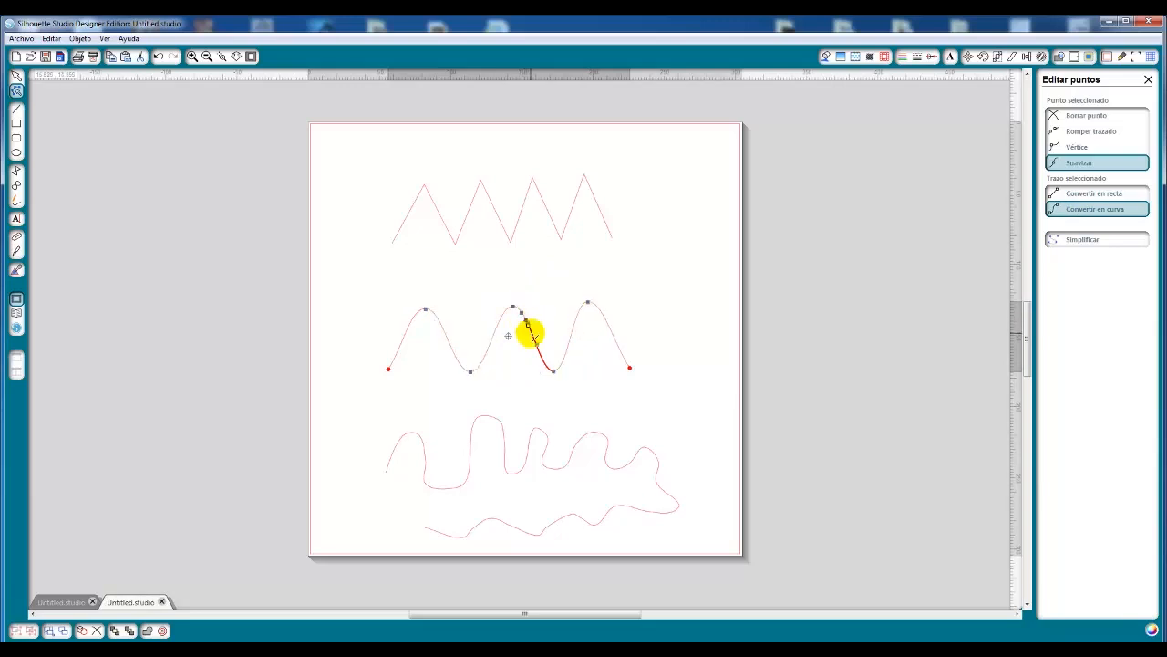
click(534, 339)
click(537, 345)
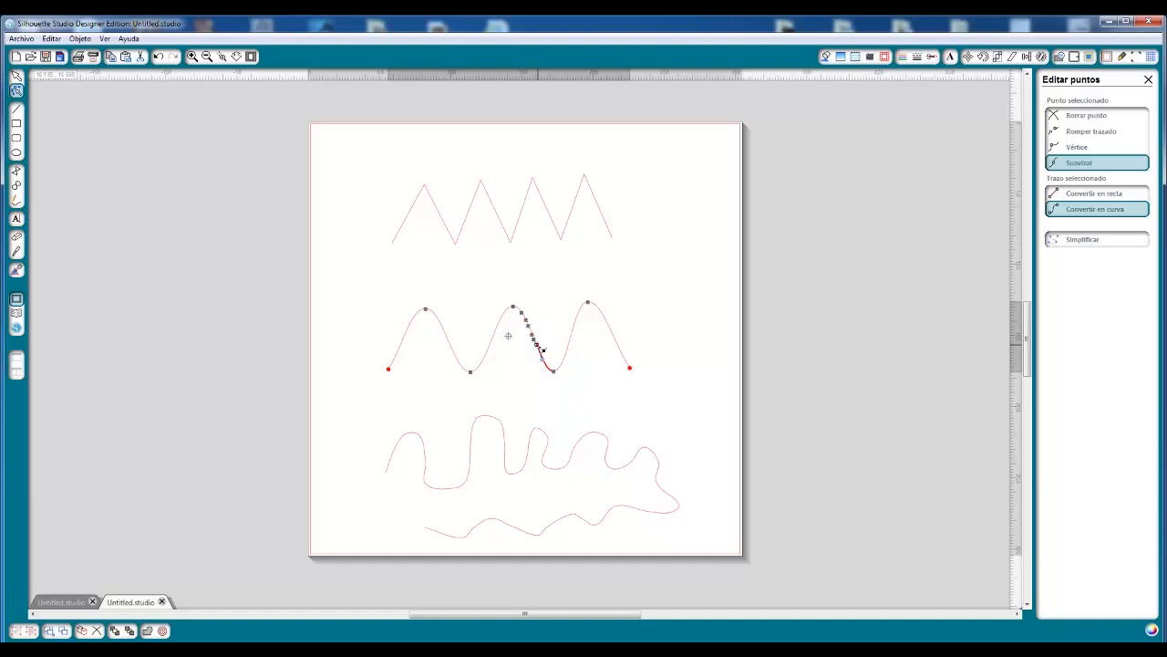
click(540, 352)
click(545, 365)
Step: Delete all the extra points one by one from the segment after the middle crest (Borrar punto)
click(516, 315)
click(523, 314)
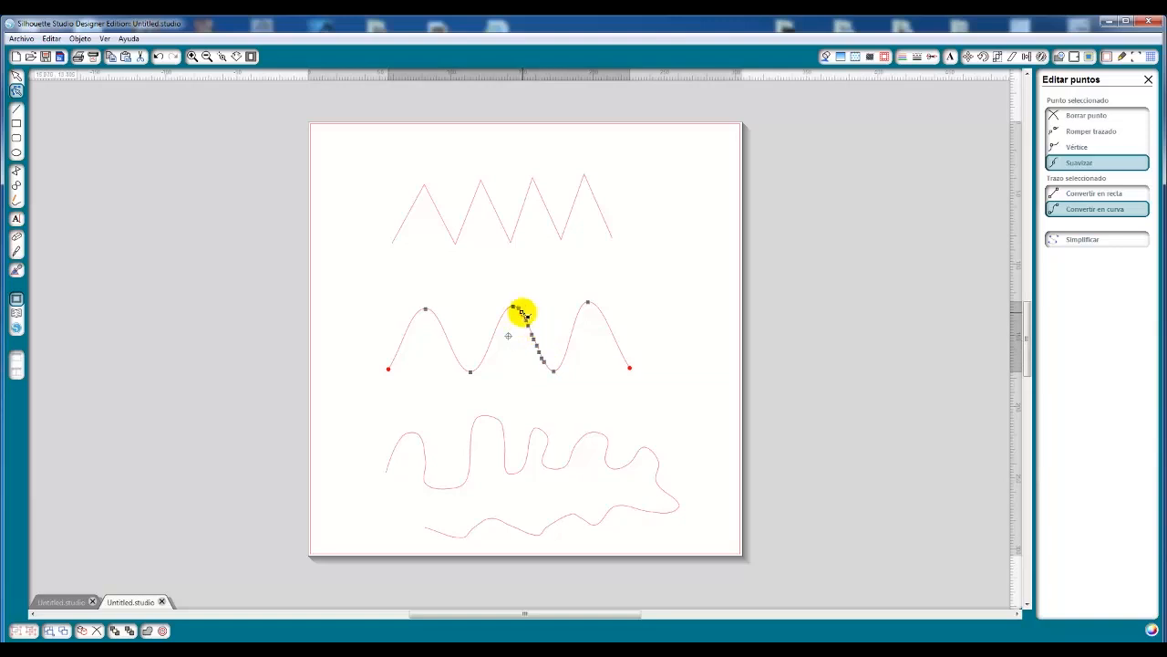
right_click(522, 314)
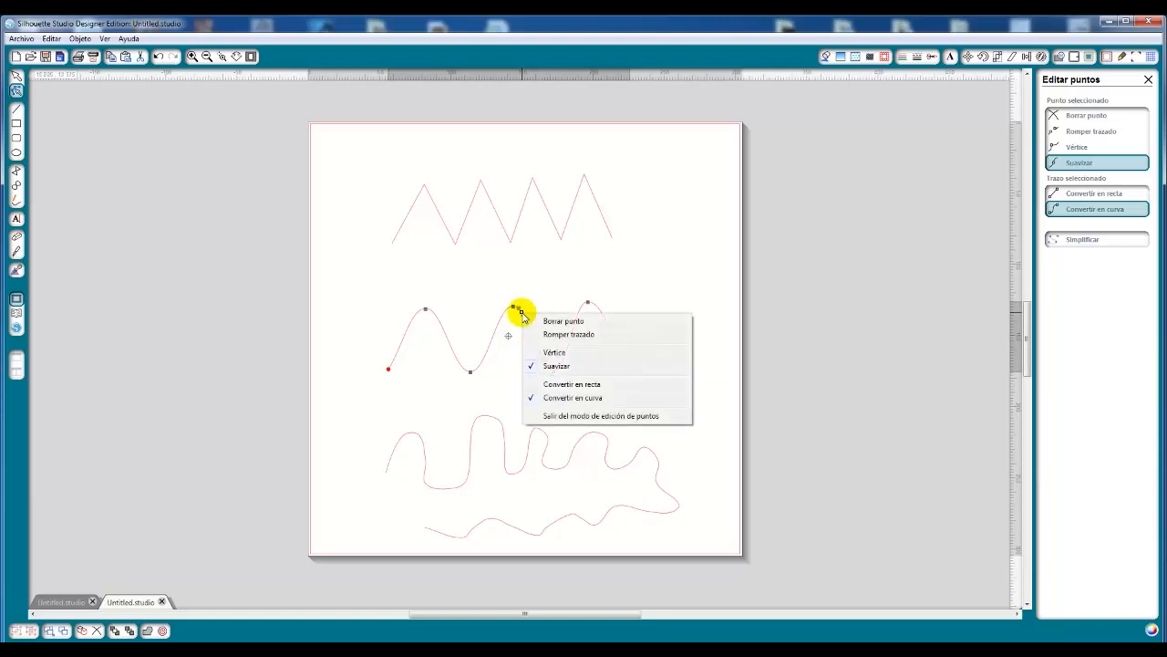
click(1078, 119)
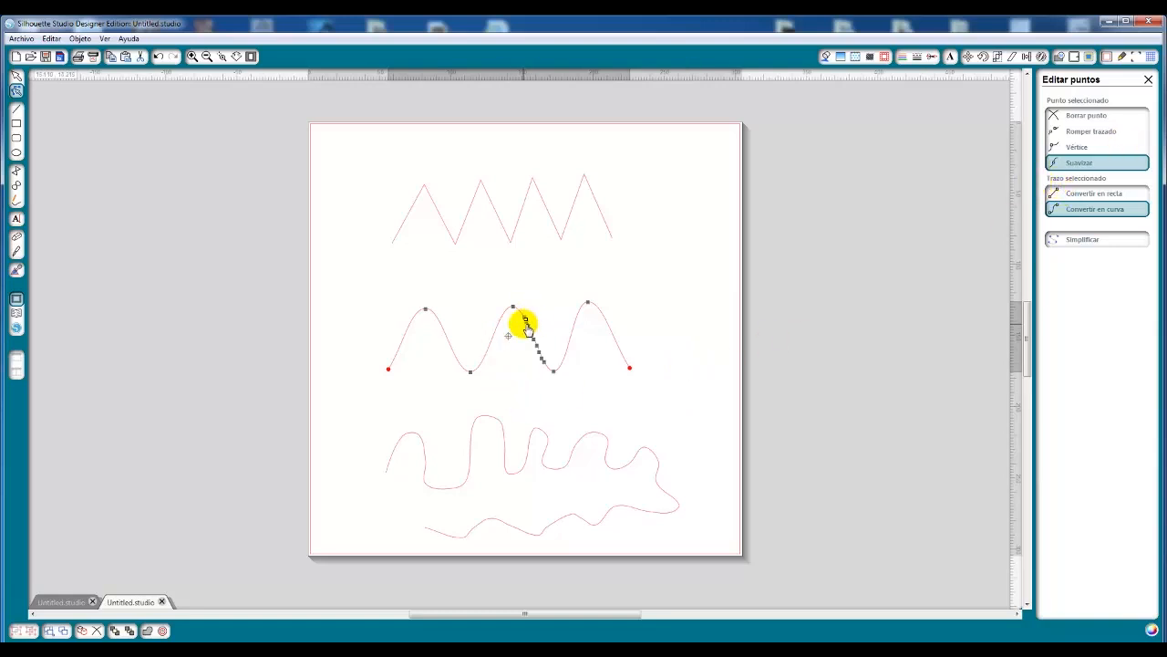
click(1079, 118)
click(1078, 119)
click(1078, 117)
click(1078, 118)
click(1077, 117)
click(1077, 117)
click(1078, 118)
click(1078, 118)
click(1079, 119)
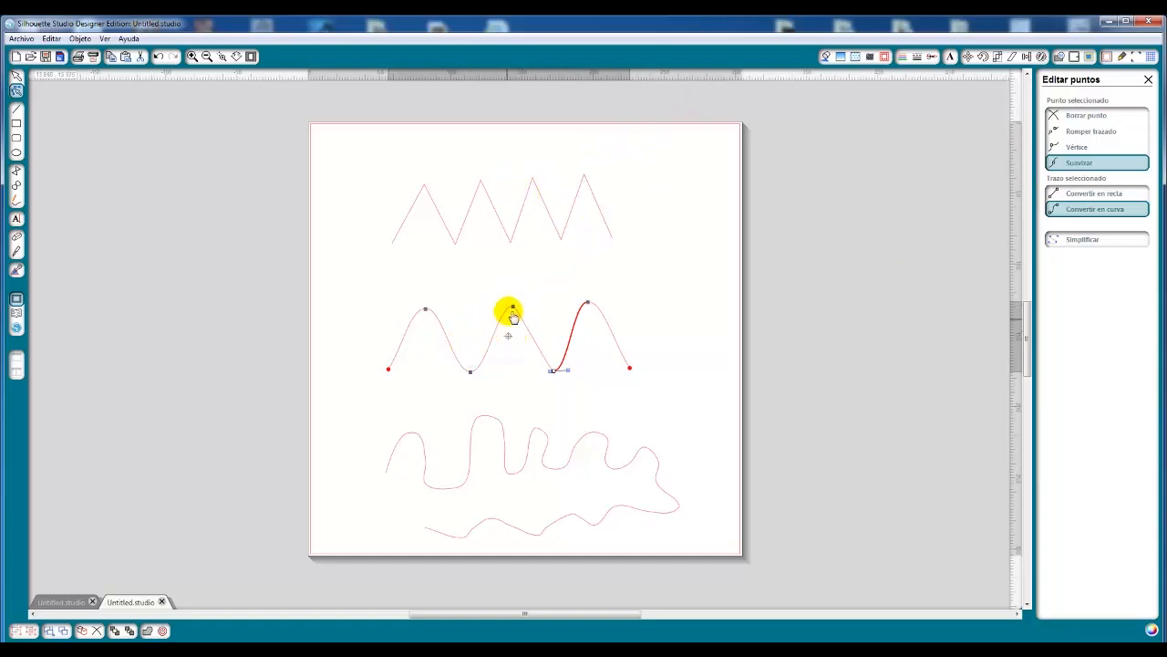
Step: Open the zigzag line for point editing and shift its third peak slightly to the right
click(558, 233)
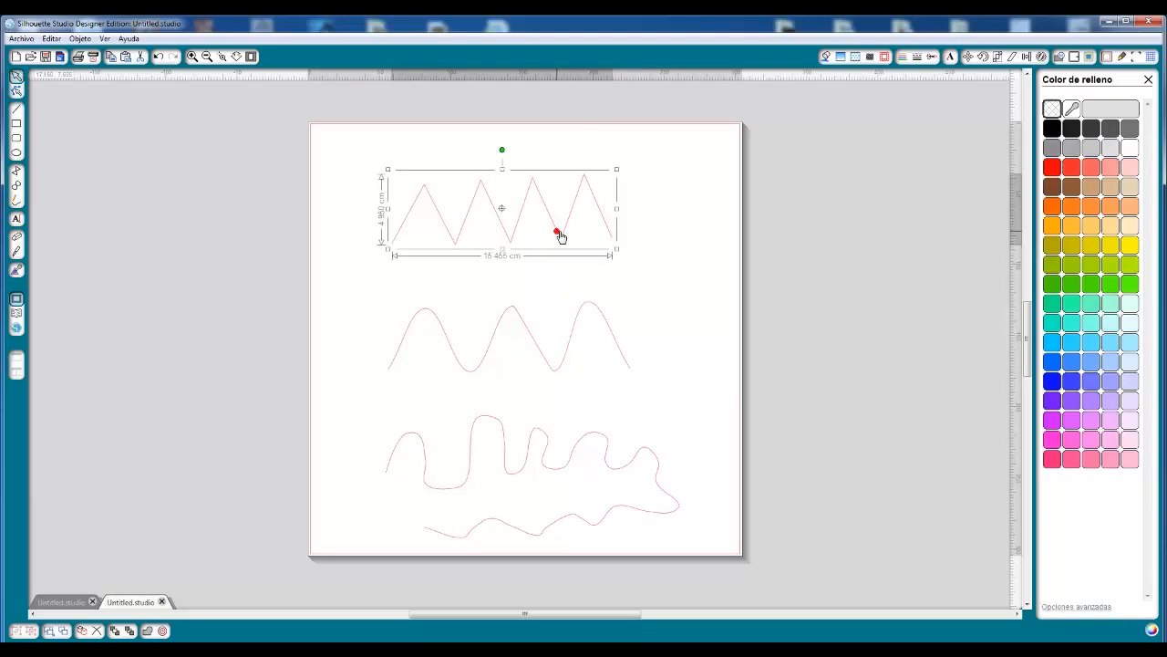
double_click(561, 237)
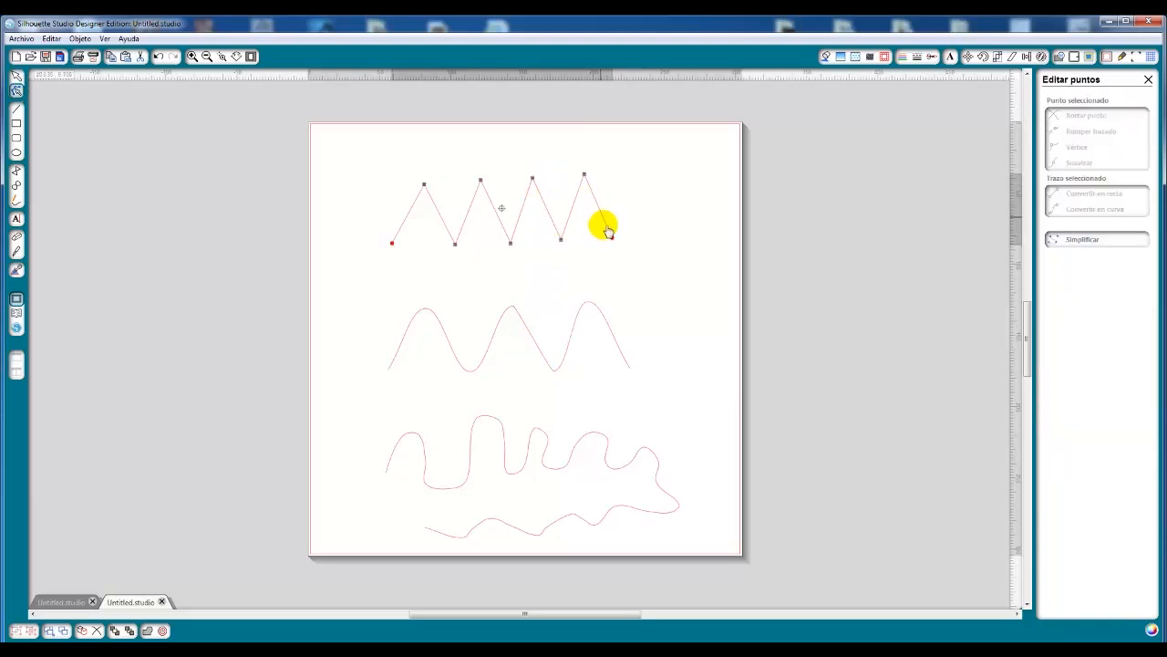
click(533, 180)
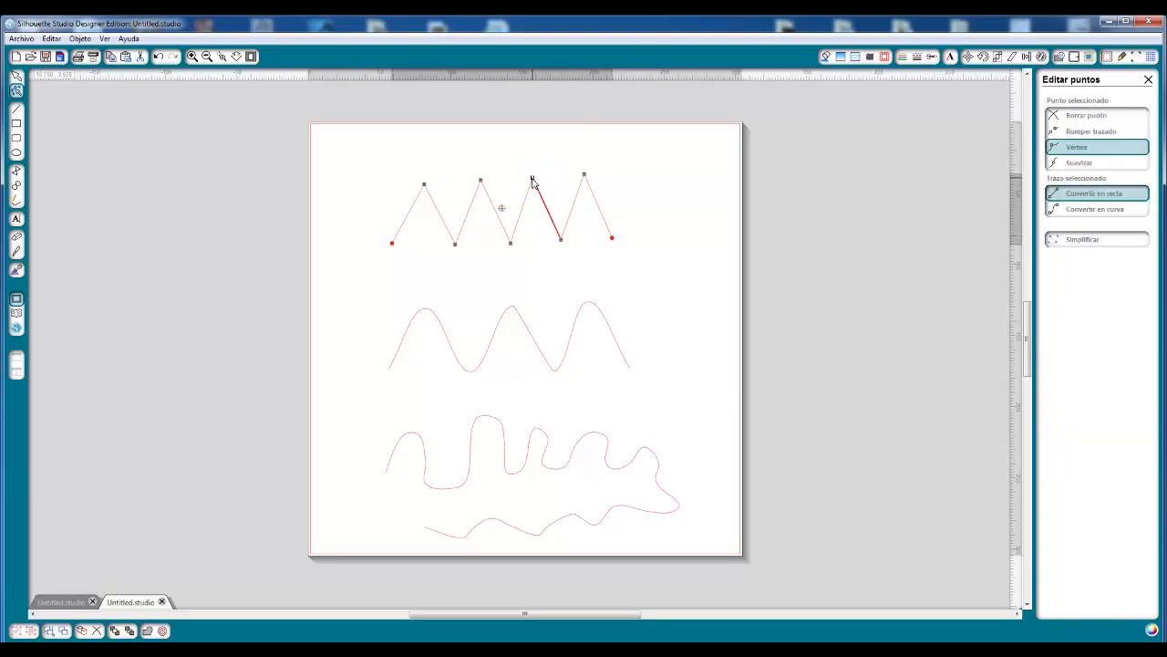
click(541, 179)
mouse_move(540, 179)
mouse_down()
mouse_move(528, 177)
mouse_move(535, 282)
mouse_move(545, 161)
mouse_move(524, 192)
mouse_move(540, 184)
mouse_up()
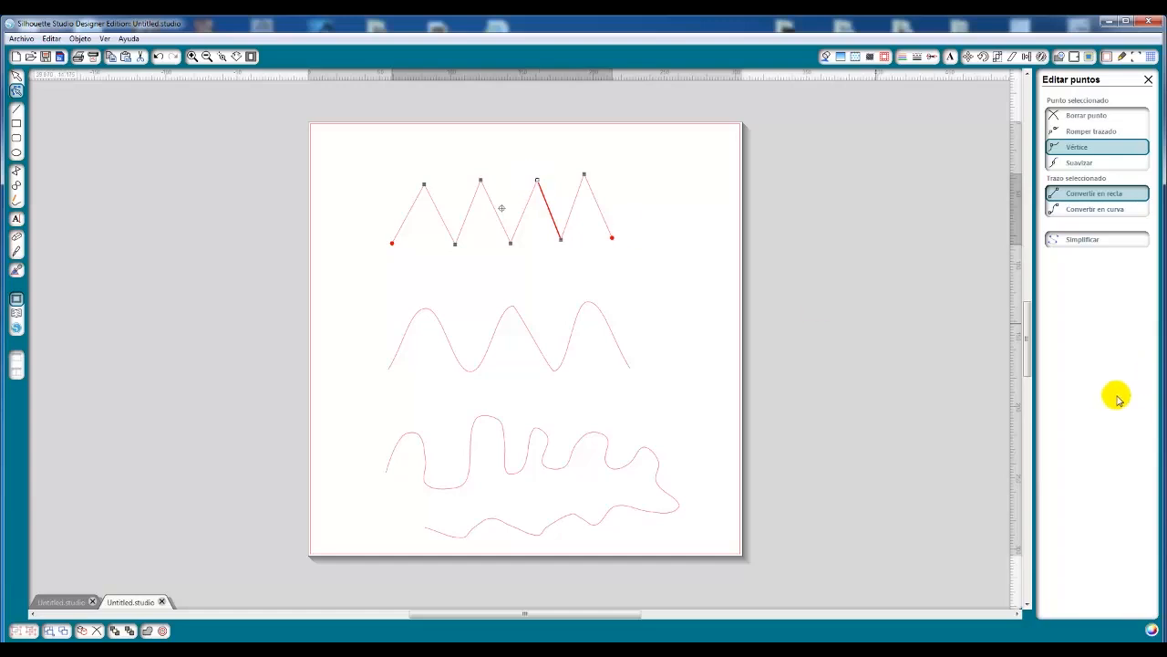
Step: Convert the segment after the third peak to a curve, set the peak to smooth (Suavizar), and round it with long horizontal handles
click(1079, 213)
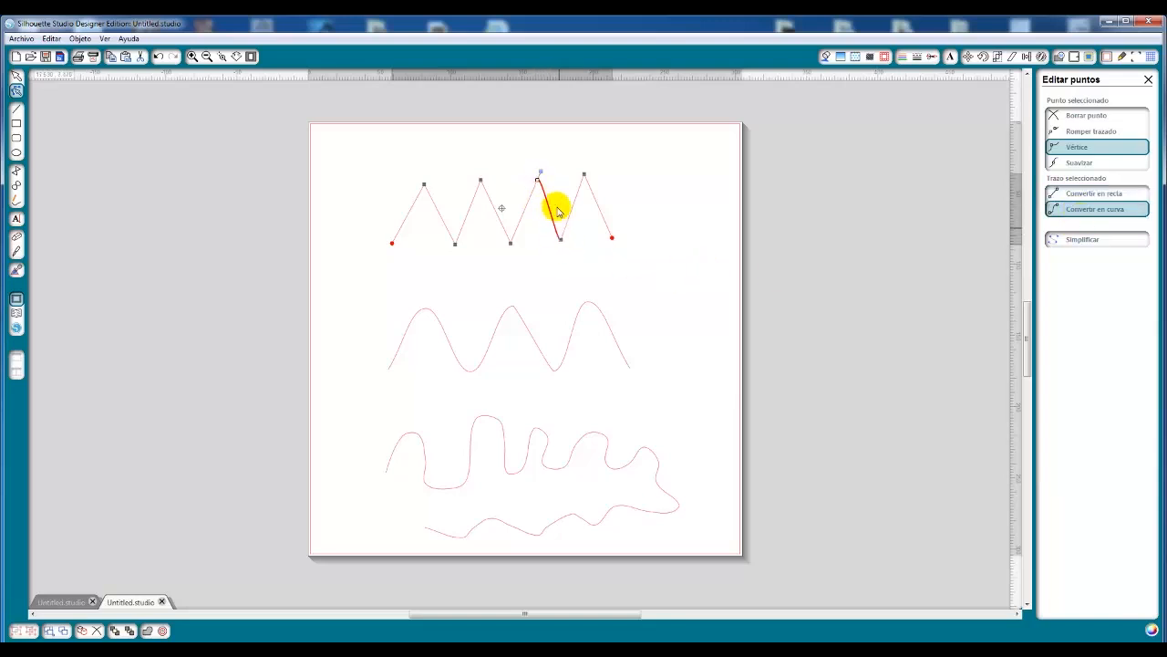
mouse_move(557, 186)
mouse_down()
mouse_move(534, 164)
mouse_move(555, 161)
mouse_move(550, 190)
mouse_move(562, 196)
mouse_move(542, 183)
mouse_move(553, 195)
mouse_up()
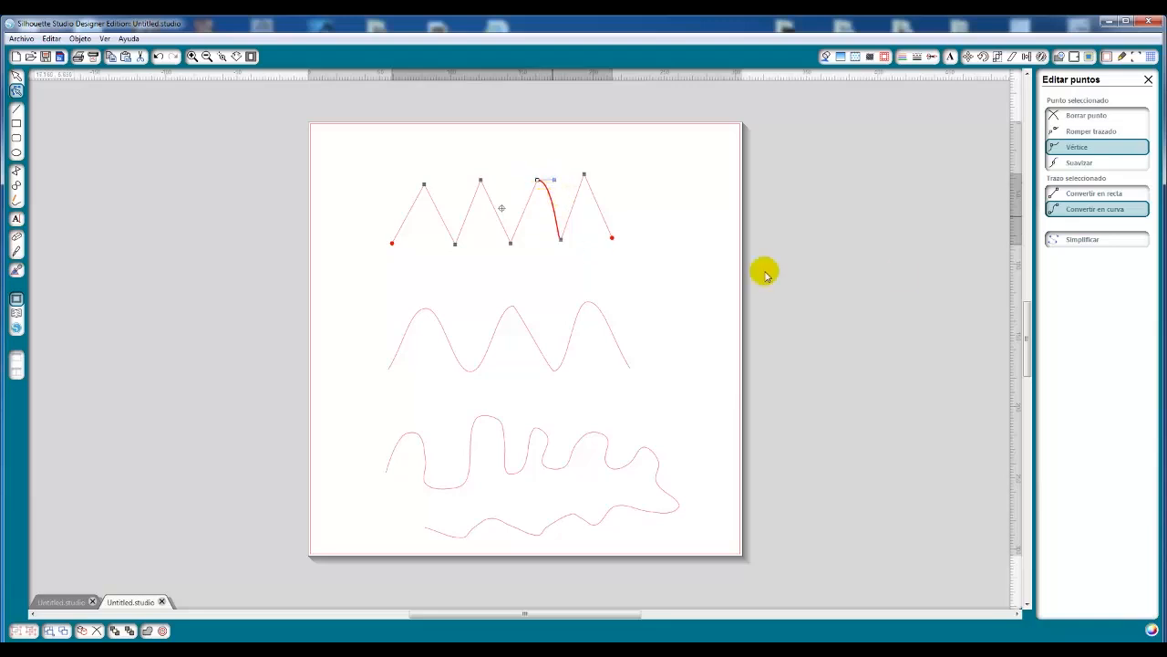
click(1067, 162)
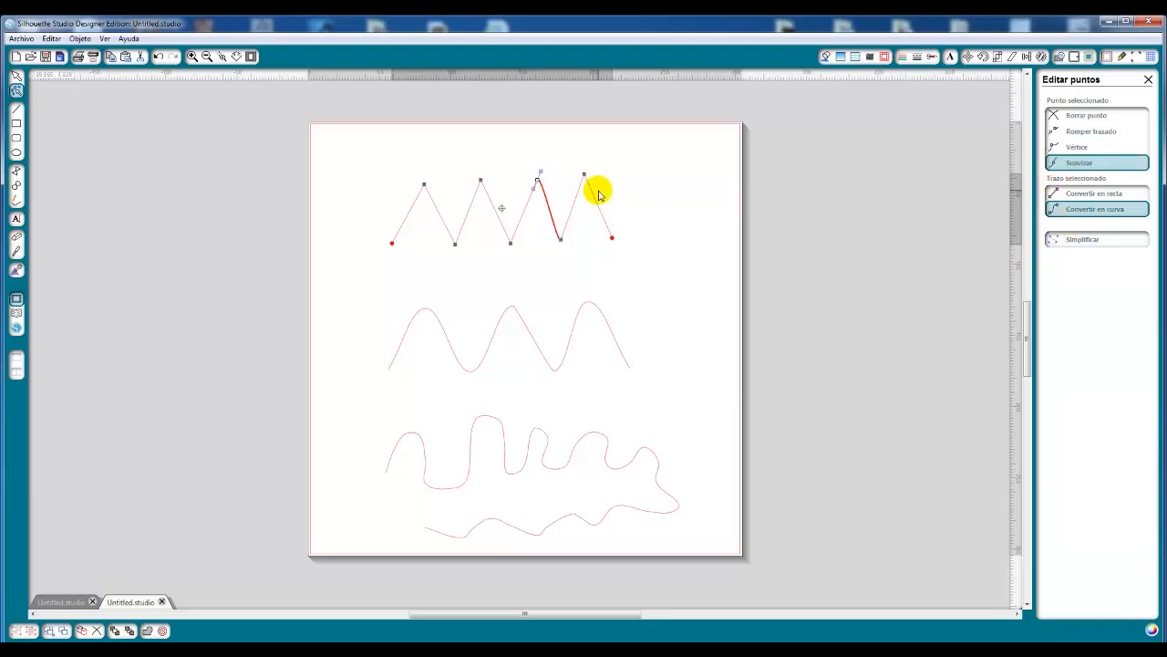
drag(537, 188, 562, 180)
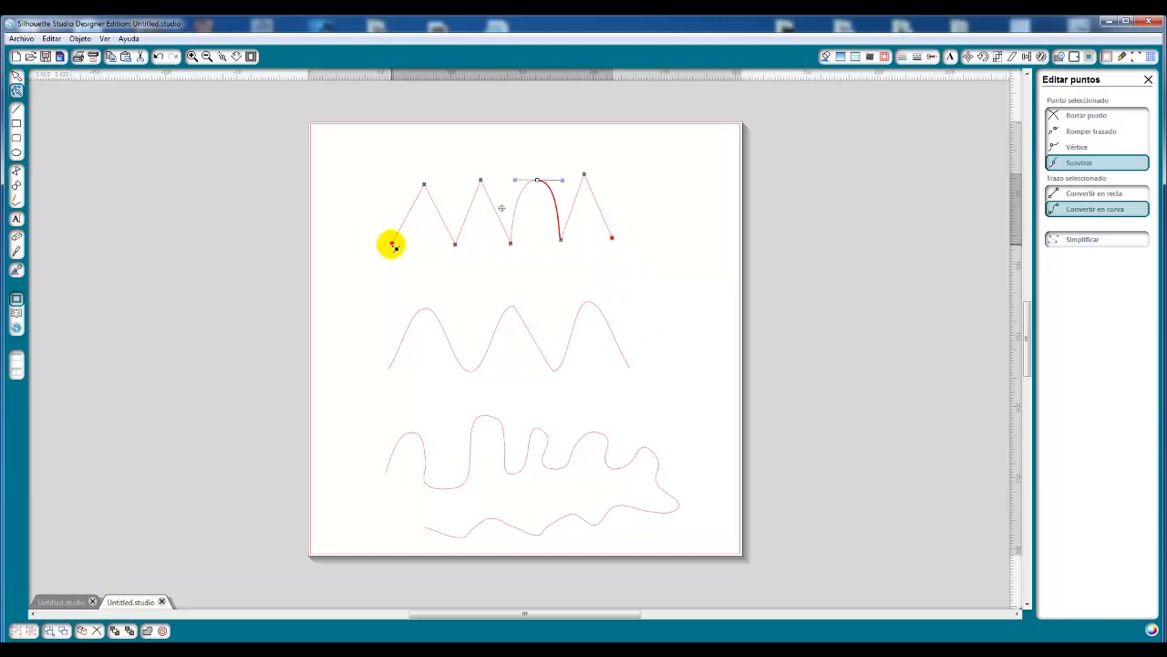
Step: Move the zigzag's start endpoint onto its far endpoint, pull it back near its original place, and leave point editing
drag(392, 245, 615, 253)
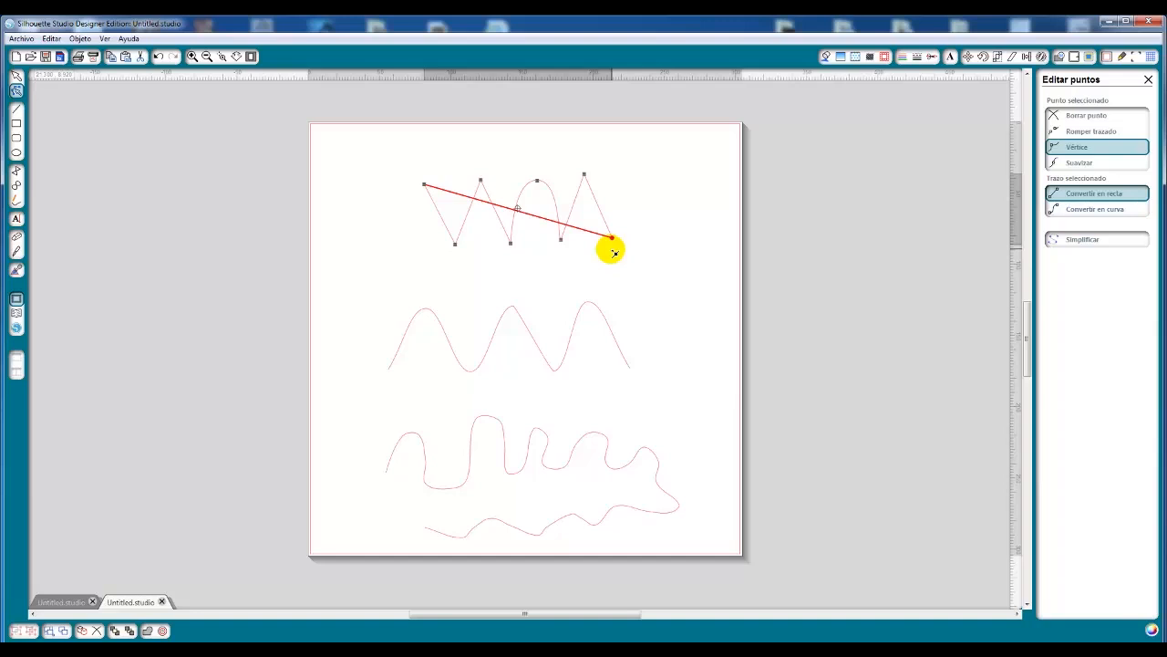
drag(615, 253, 399, 254)
click(321, 170)
Step: Select the zigzag and the curved wave together and combine them into a compound path (Crear trazado compuesto)
drag(325, 146, 680, 409)
right_click(624, 359)
click(670, 289)
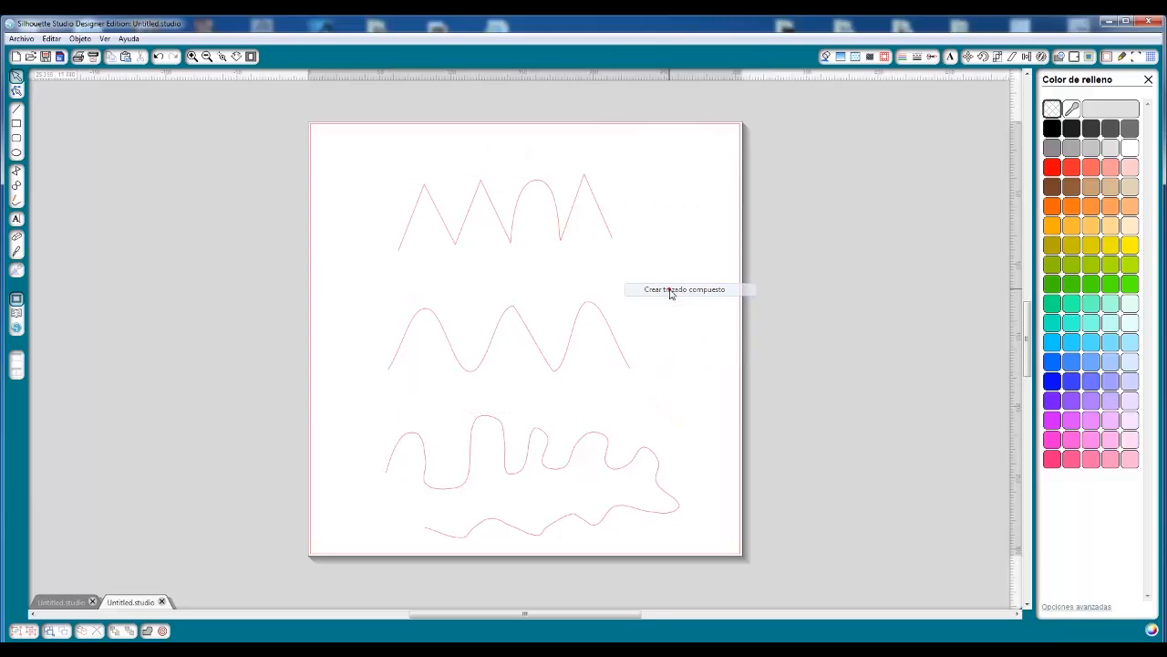
Step: Open the compound path for point editing and join both zigzag endpoints to the wave's corresponding endpoints, closing the shape
double_click(507, 231)
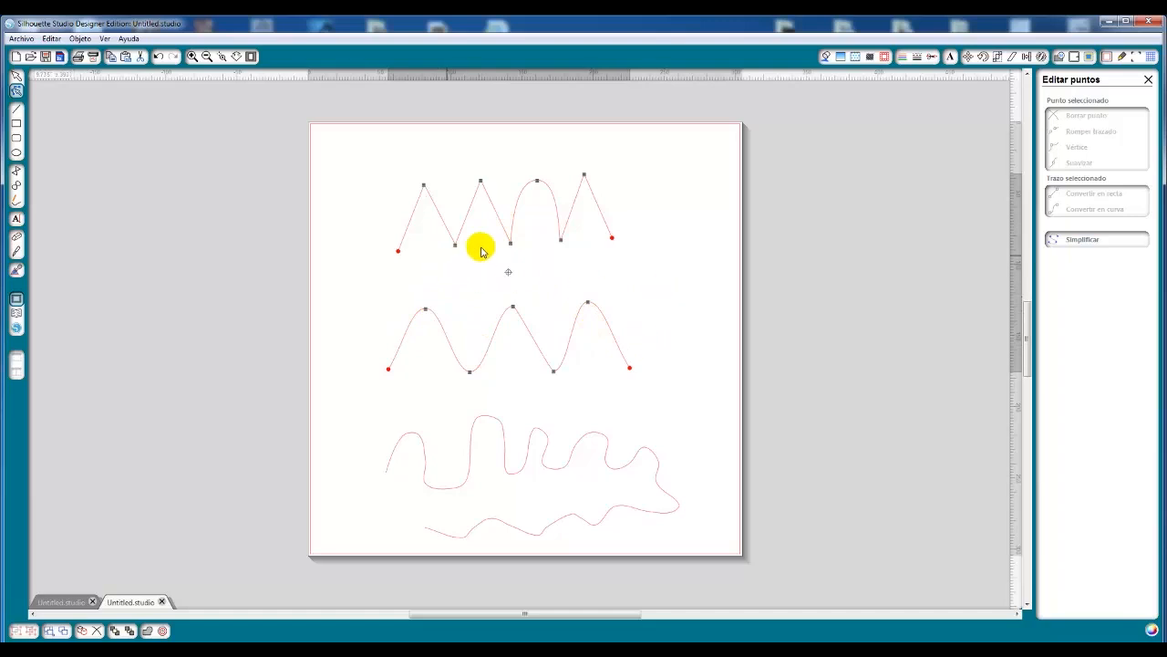
drag(400, 253, 389, 369)
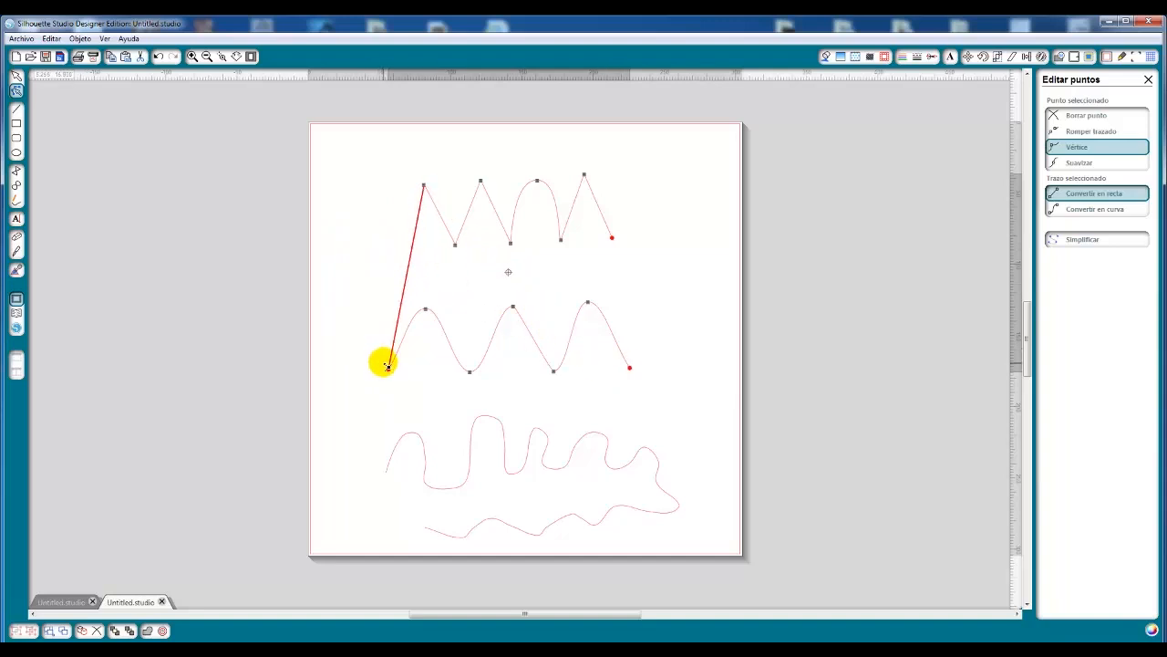
drag(614, 239, 629, 368)
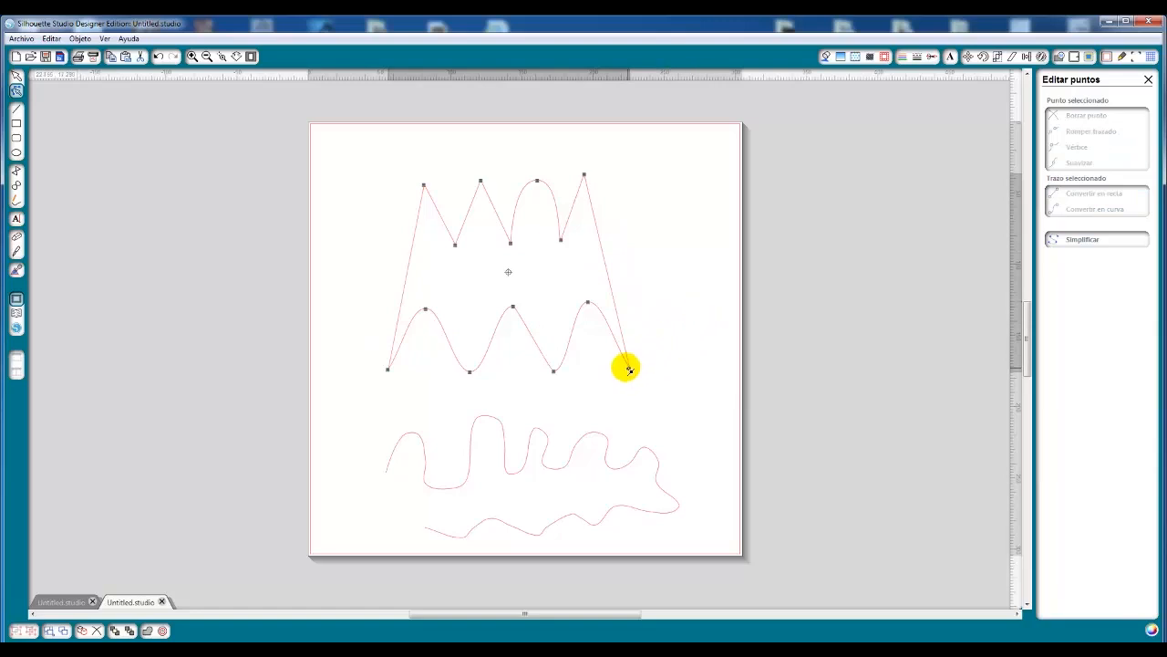
Step: Add a point midway along the closed shape's right side, leave point editing, and move the shape up and left
click(614, 299)
click(613, 297)
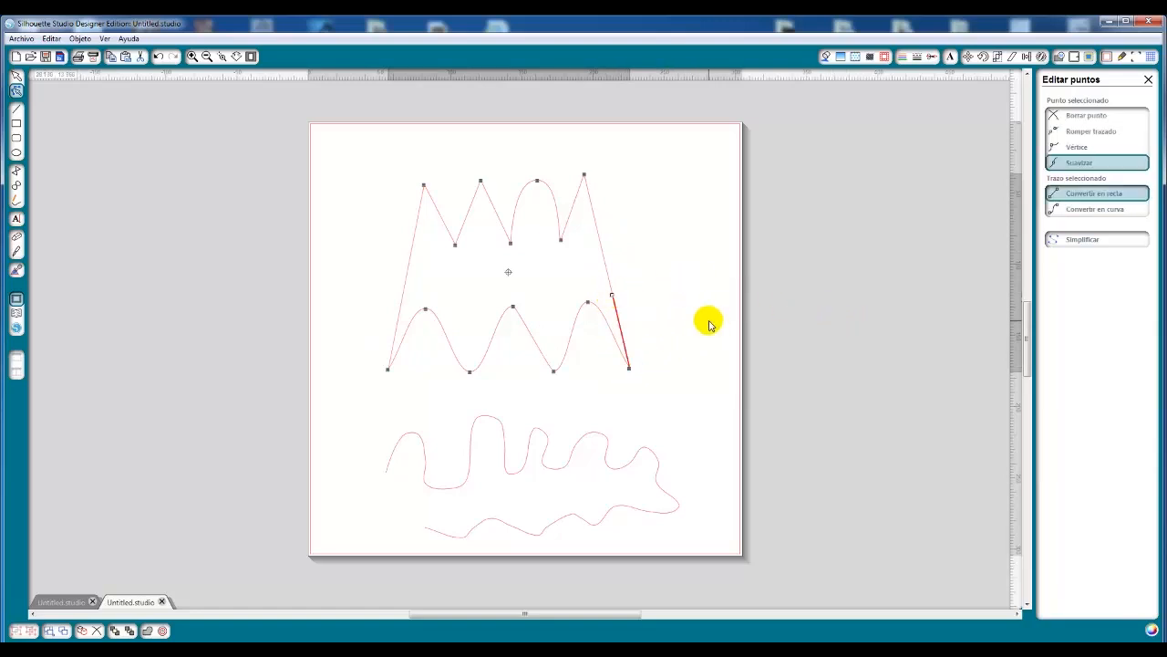
click(17, 79)
click(304, 275)
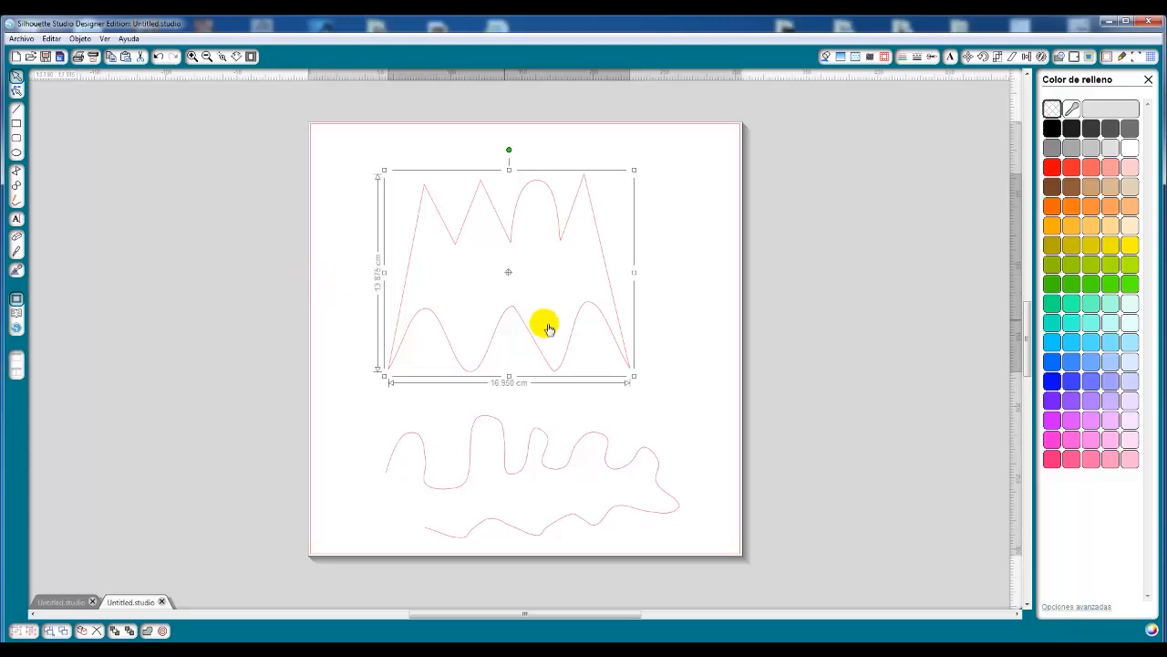
drag(608, 267, 567, 260)
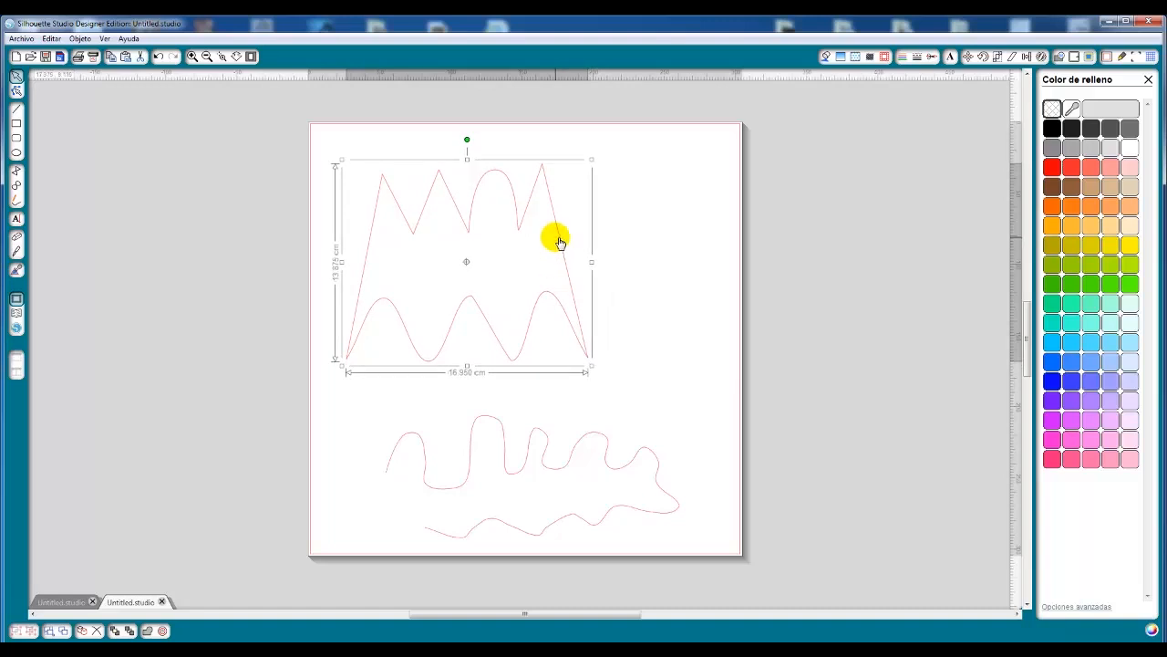
Step: Break the closed shape's path at its rightmost peak (Romper trazado) and pull the two loose endpoints apart
double_click(547, 180)
click(543, 165)
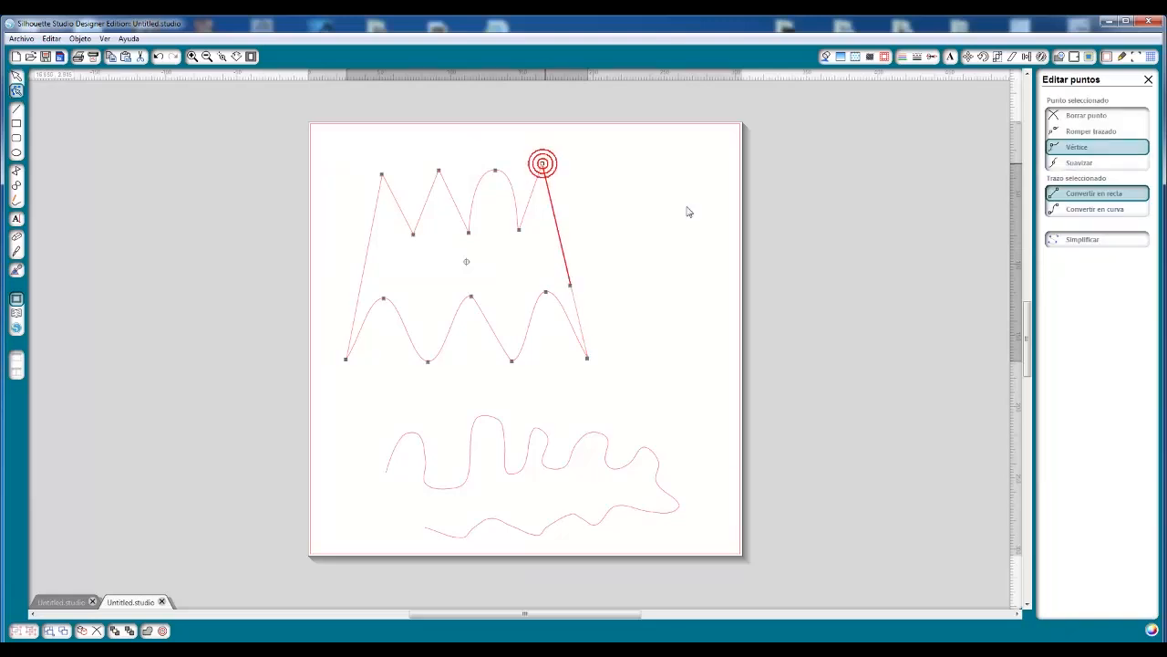
click(1074, 135)
click(543, 165)
drag(545, 167, 612, 168)
drag(524, 143, 582, 179)
Step: Delete the opened compound shape and draw a circle in the upper part of the page
drag(655, 120, 230, 417)
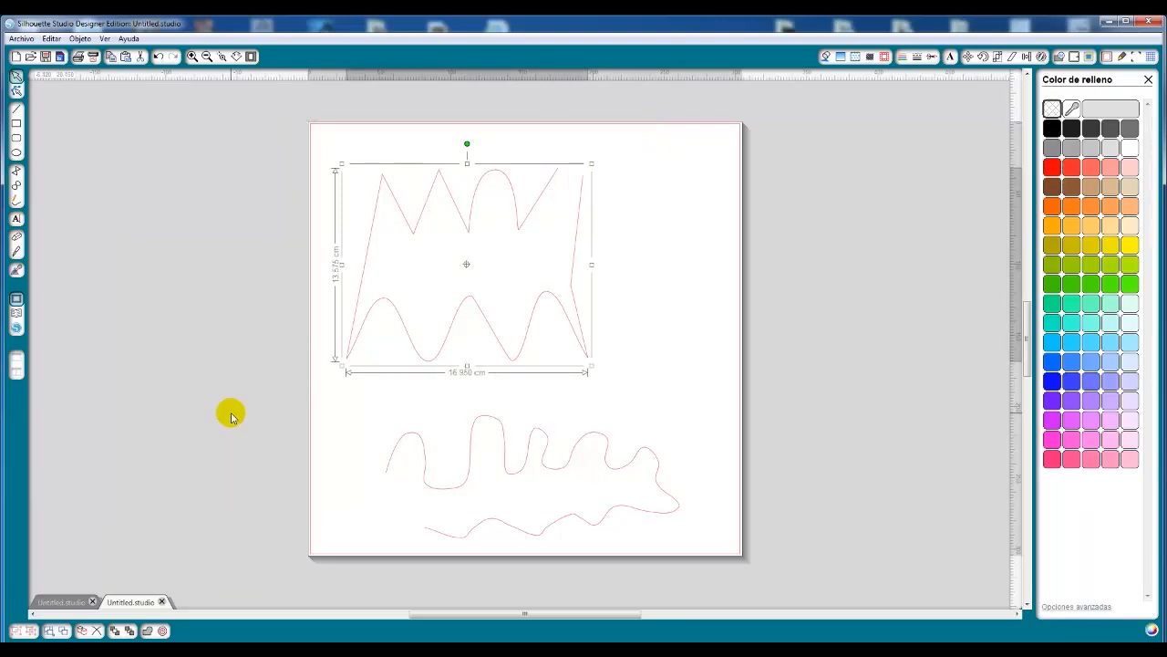
key(Delete)
click(17, 151)
click(432, 196)
drag(440, 205, 486, 279)
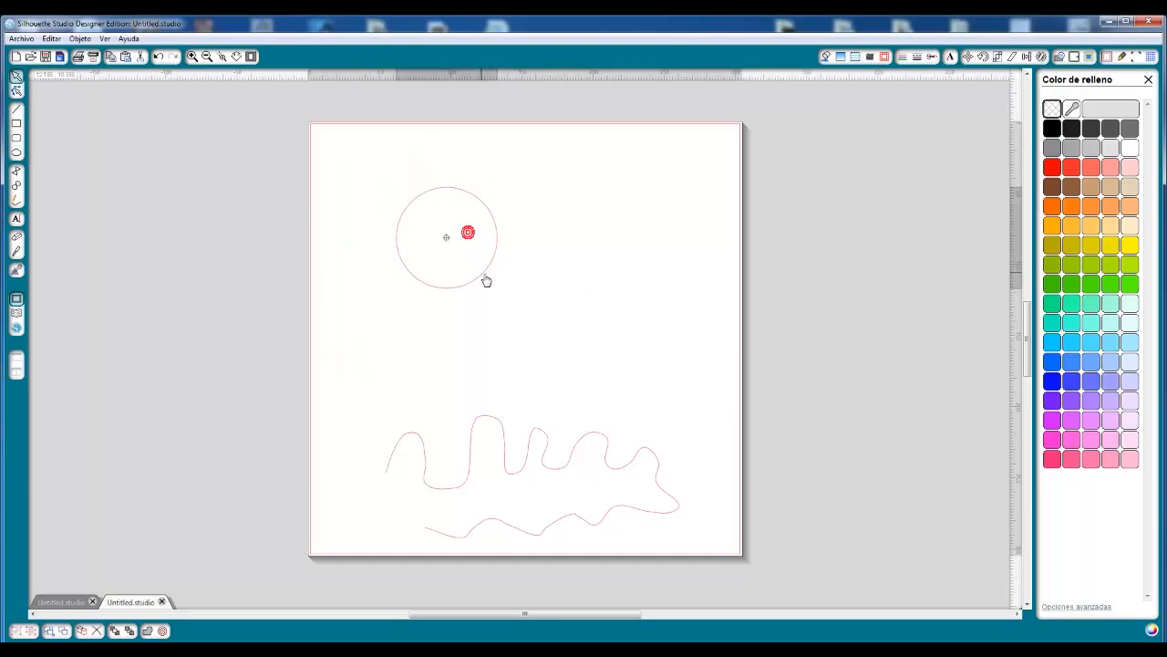
Step: Open the circle for point editing and break its path at the top point (Romper trazado)
double_click(461, 197)
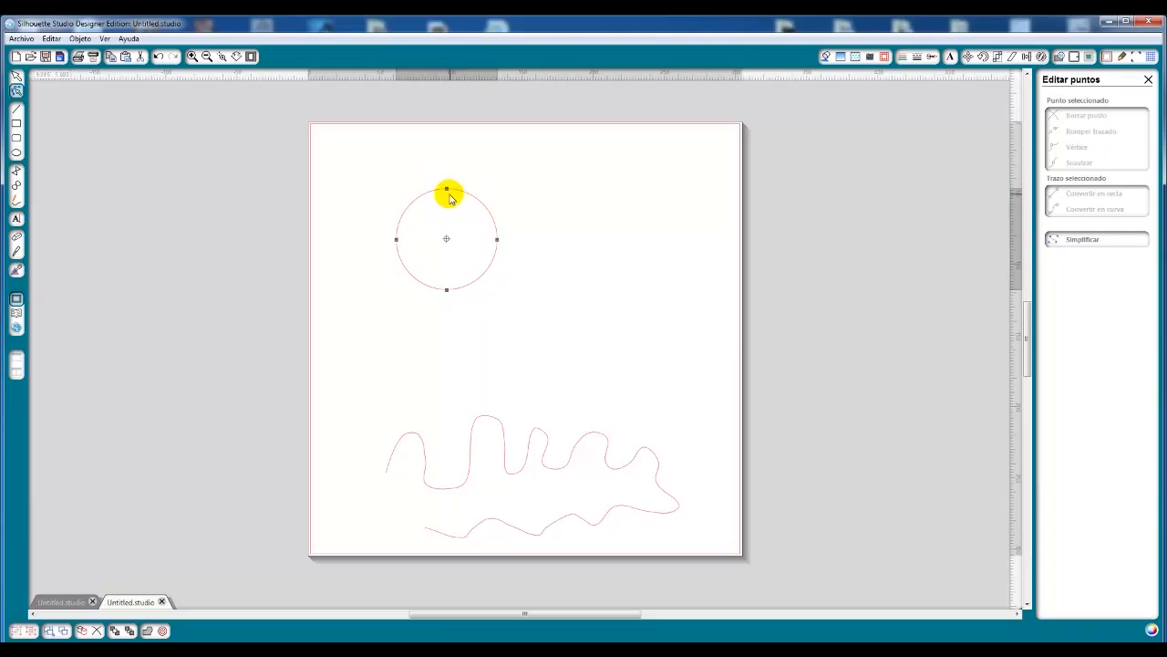
click(447, 188)
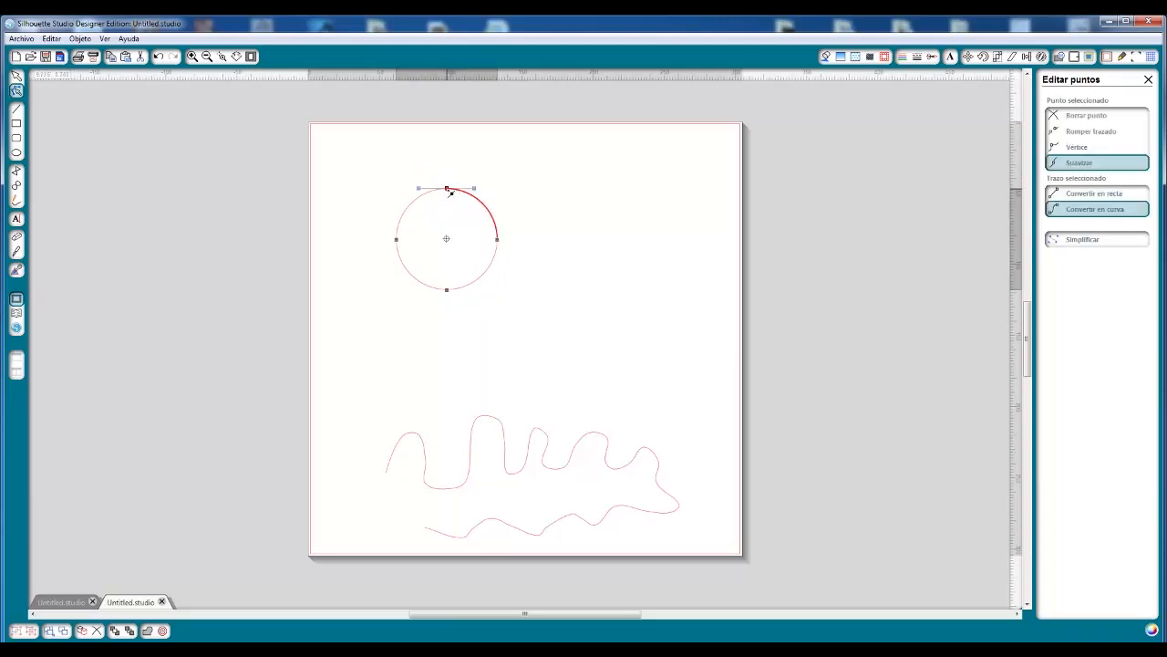
click(1077, 134)
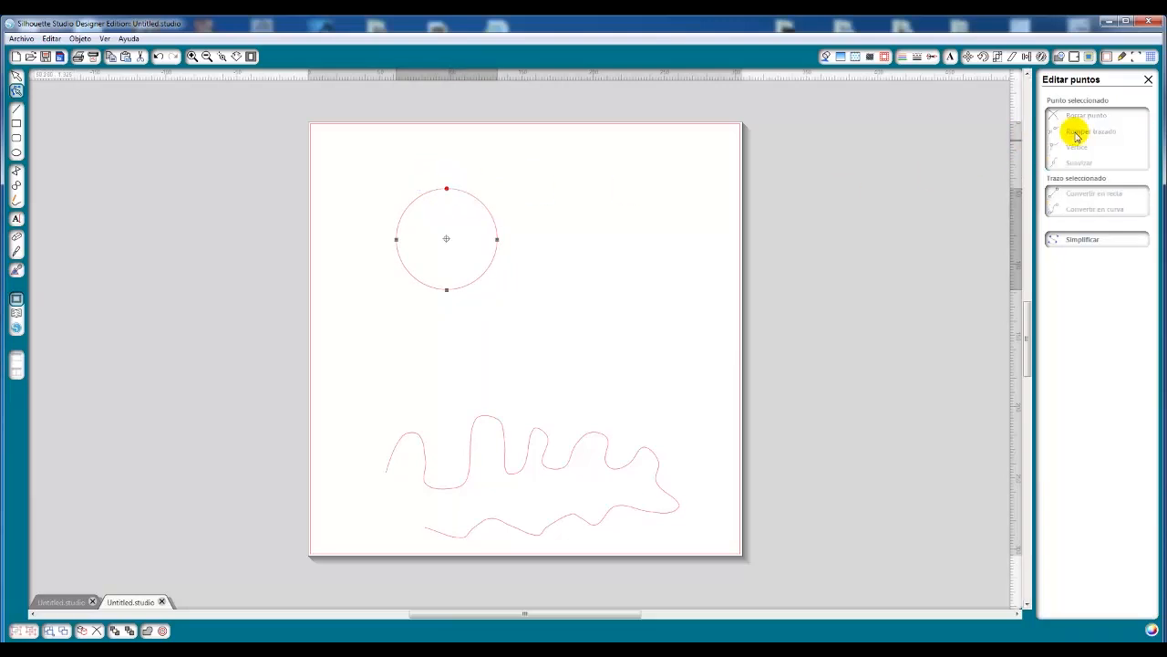
Step: Pull the loose endpoint at the circle's broken top point upward, and delete the opened circle
click(447, 189)
drag(447, 190, 444, 164)
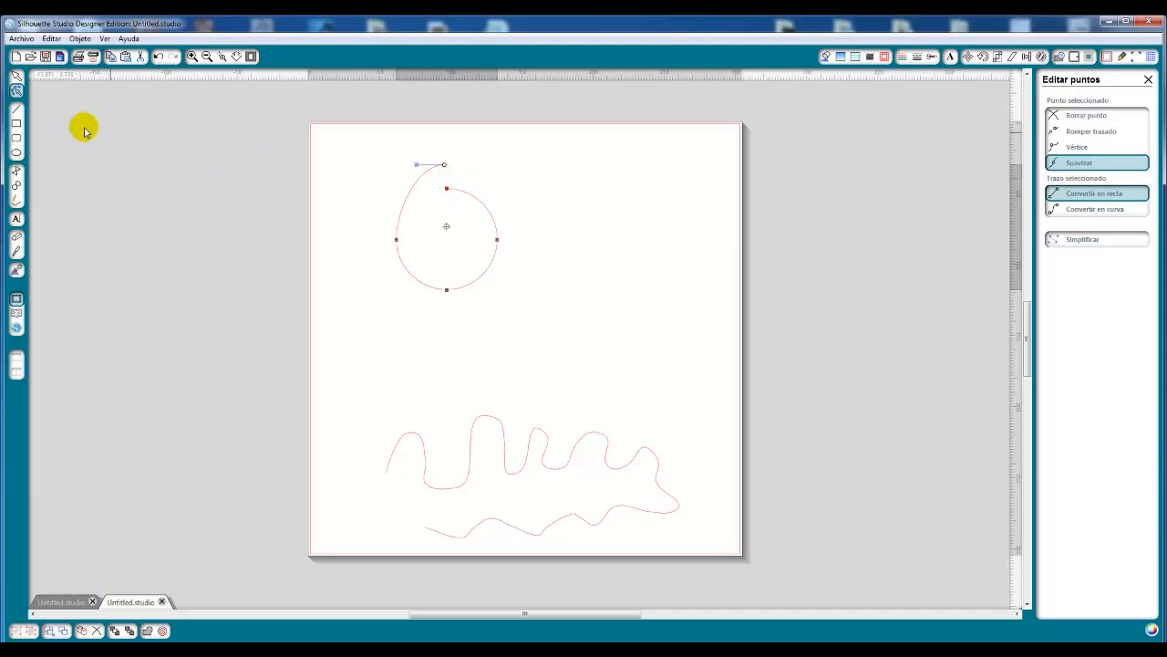
click(17, 78)
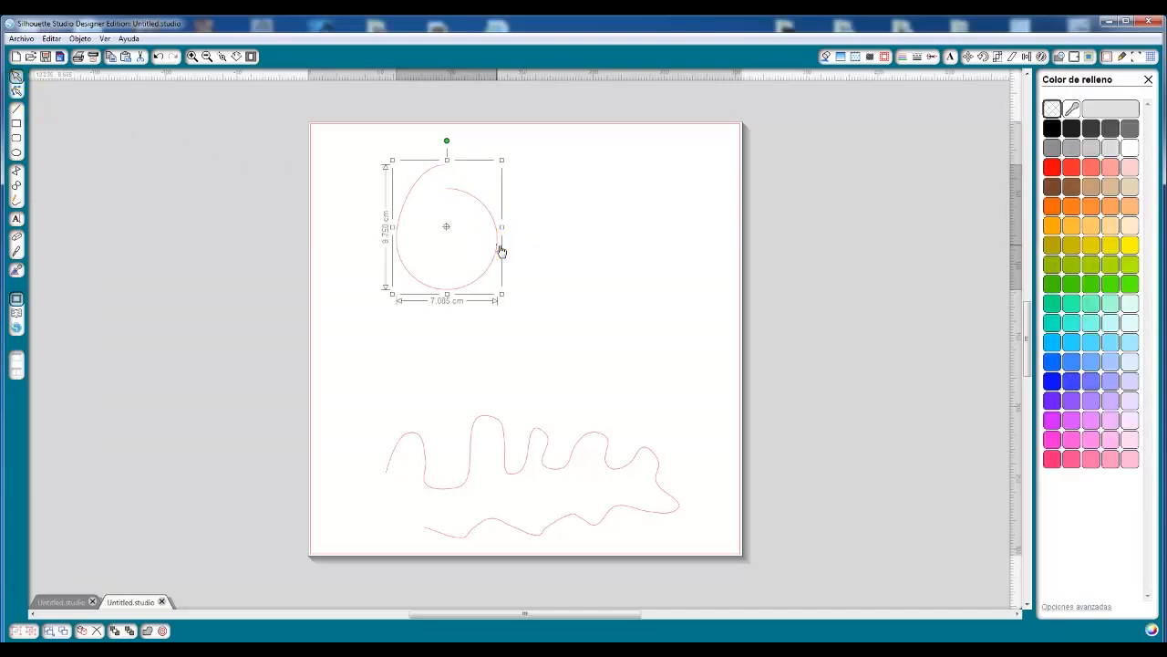
key(Delete)
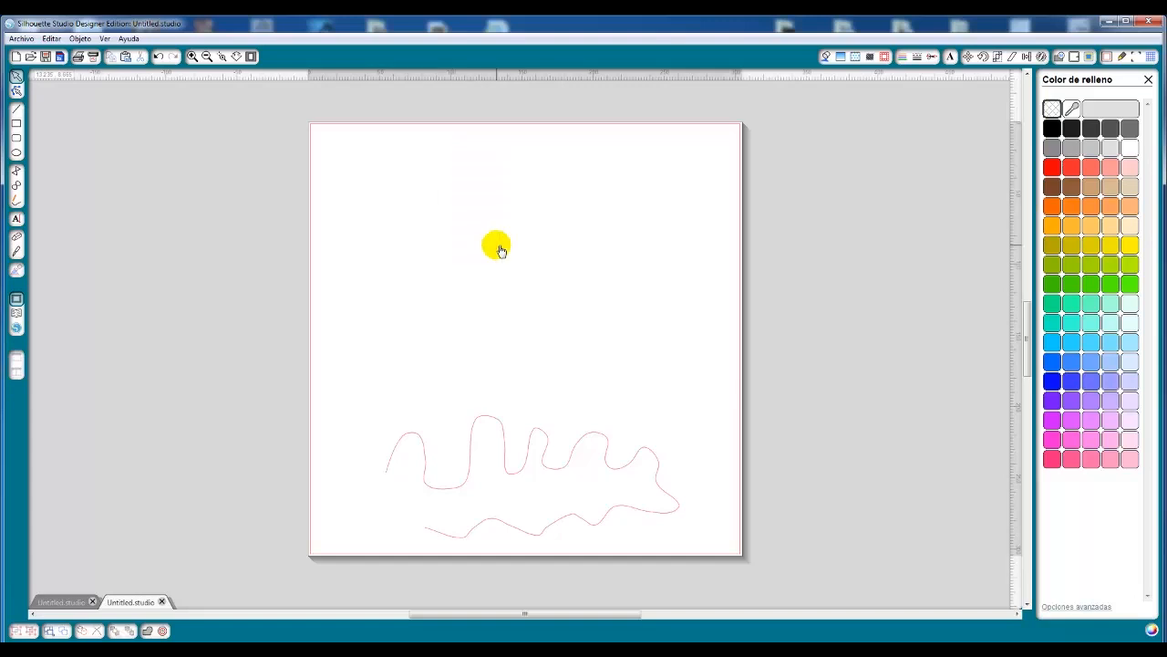
Step: Draw a larger circle in the upper-left part of the page and open it for point editing
click(17, 152)
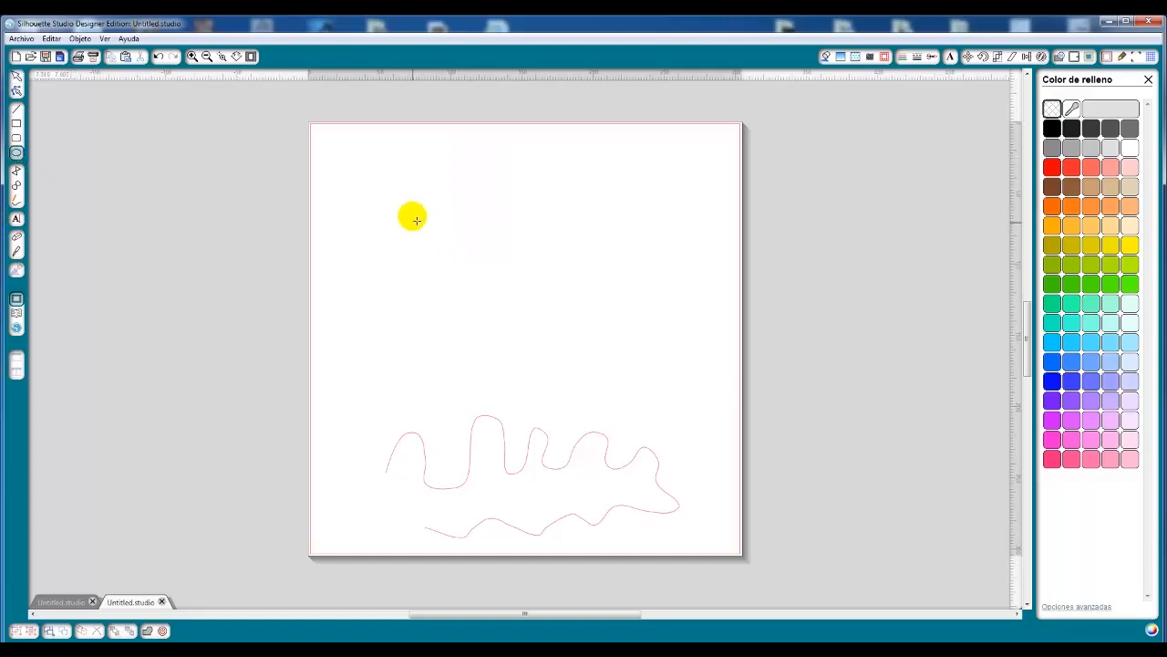
drag(405, 201, 486, 290)
double_click(484, 283)
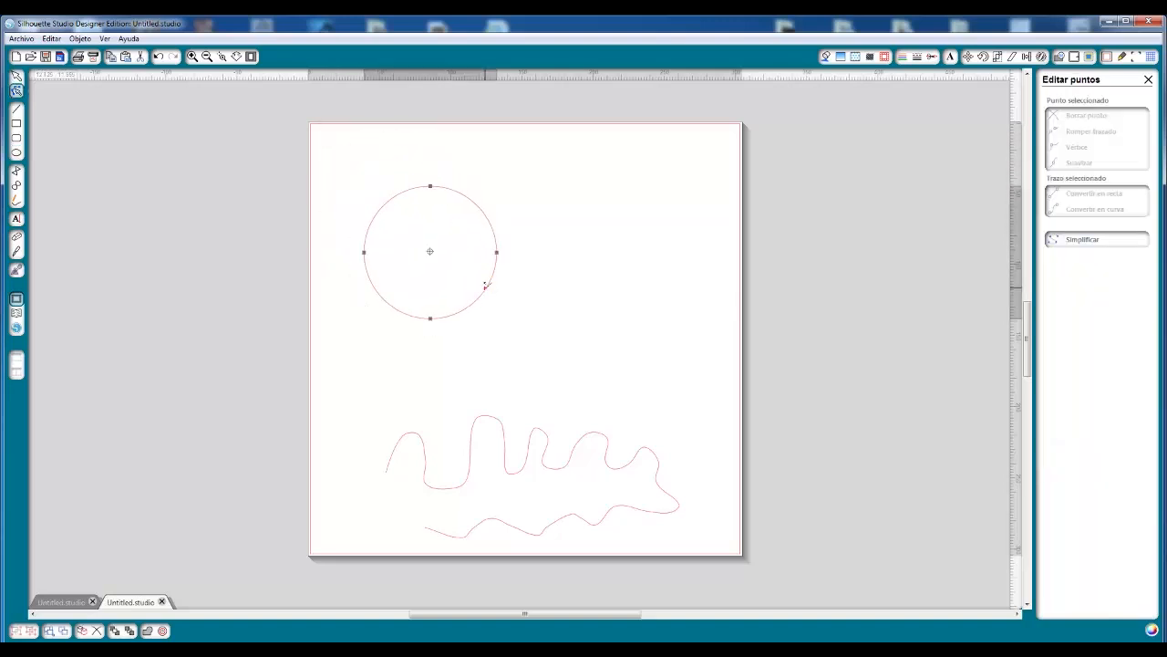
Step: Break the new circle's path at its top point (Romper trazado) and pull the loose endpoint upward
click(430, 186)
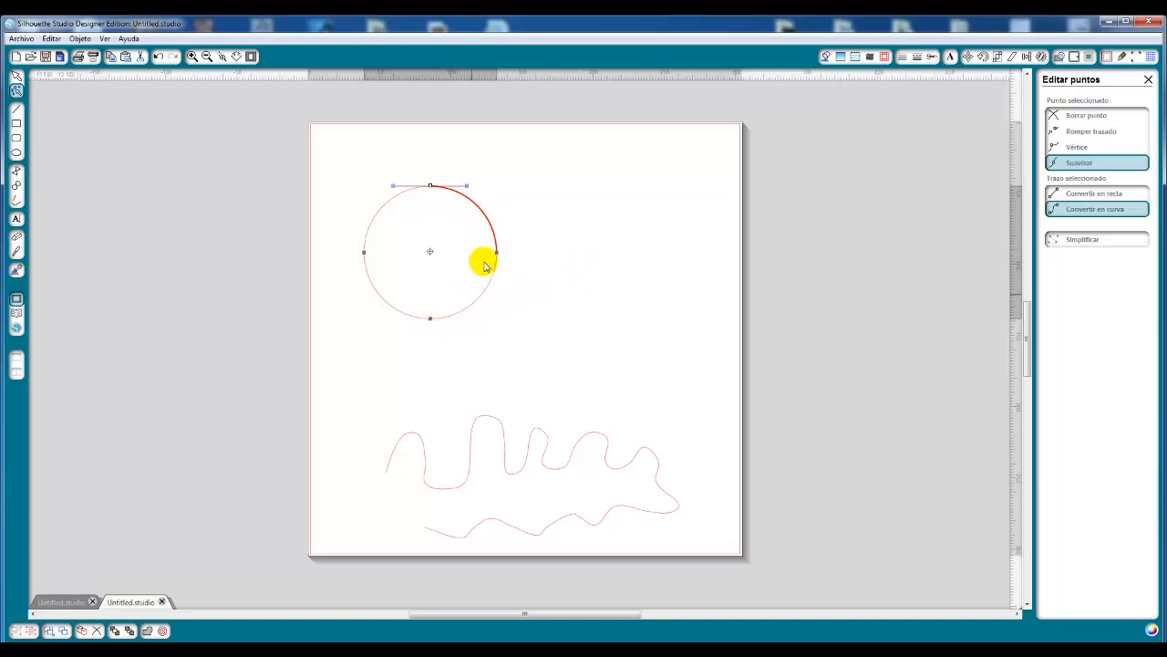
click(432, 186)
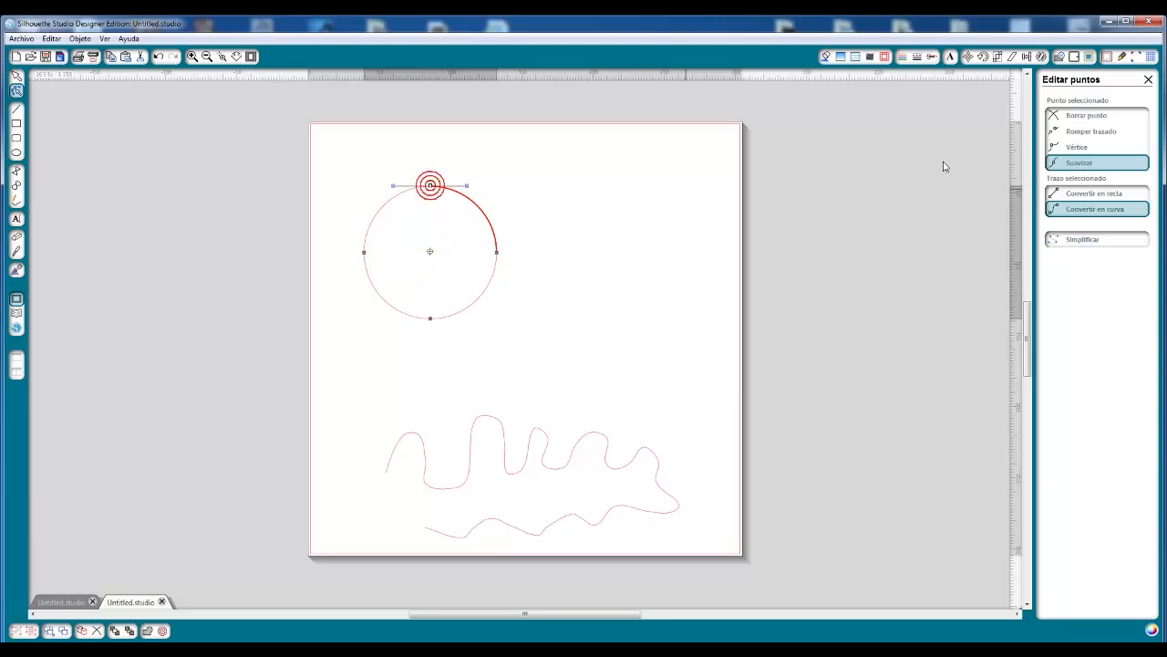
click(1069, 134)
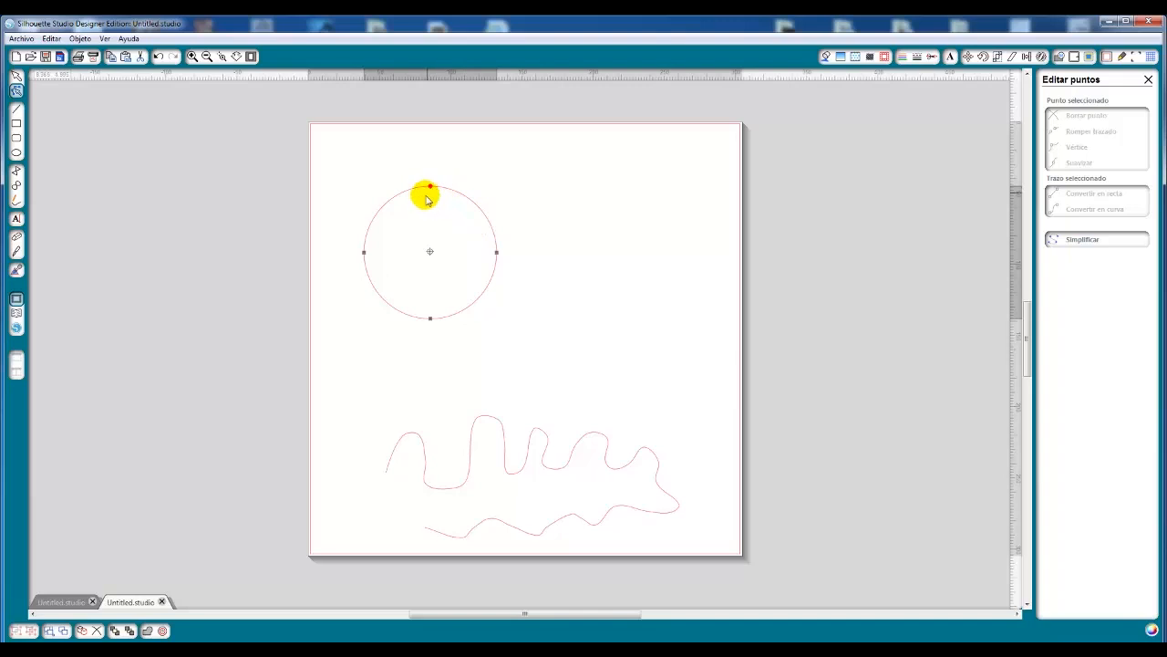
drag(430, 187, 428, 163)
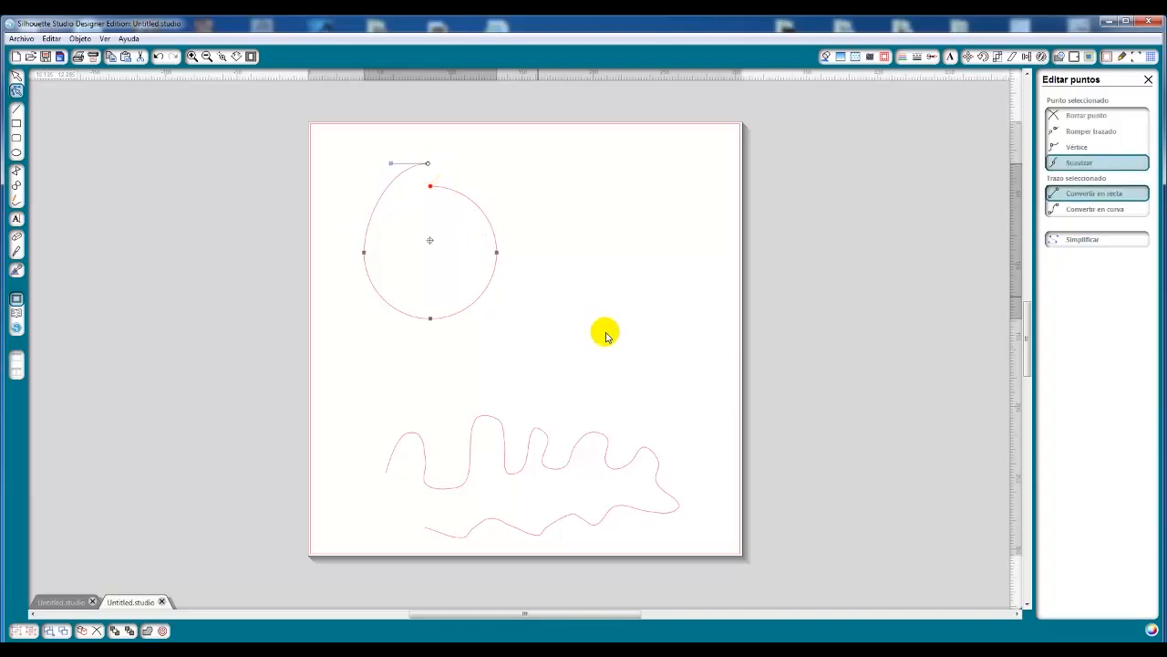
Step: Draw a square to the right of the open circle and select its upper-right corner point for editing
click(16, 123)
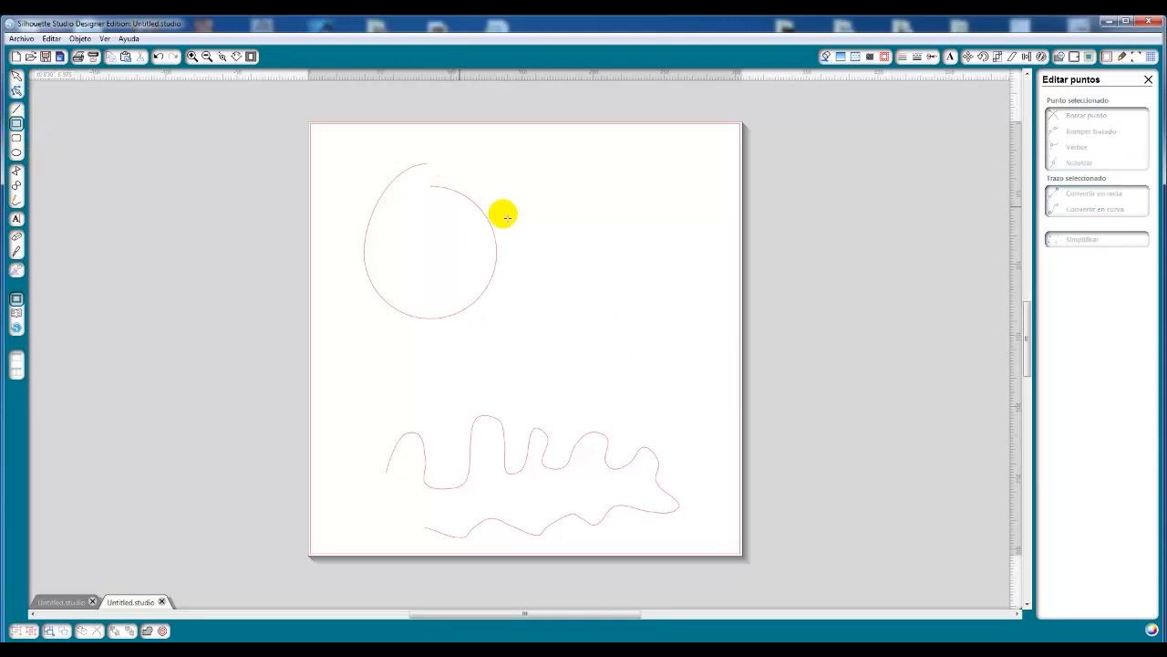
mouse_move(513, 139)
mouse_down()
mouse_move(612, 252)
mouse_move(621, 247)
mouse_move(657, 319)
mouse_move(667, 210)
mouse_up()
click(665, 294)
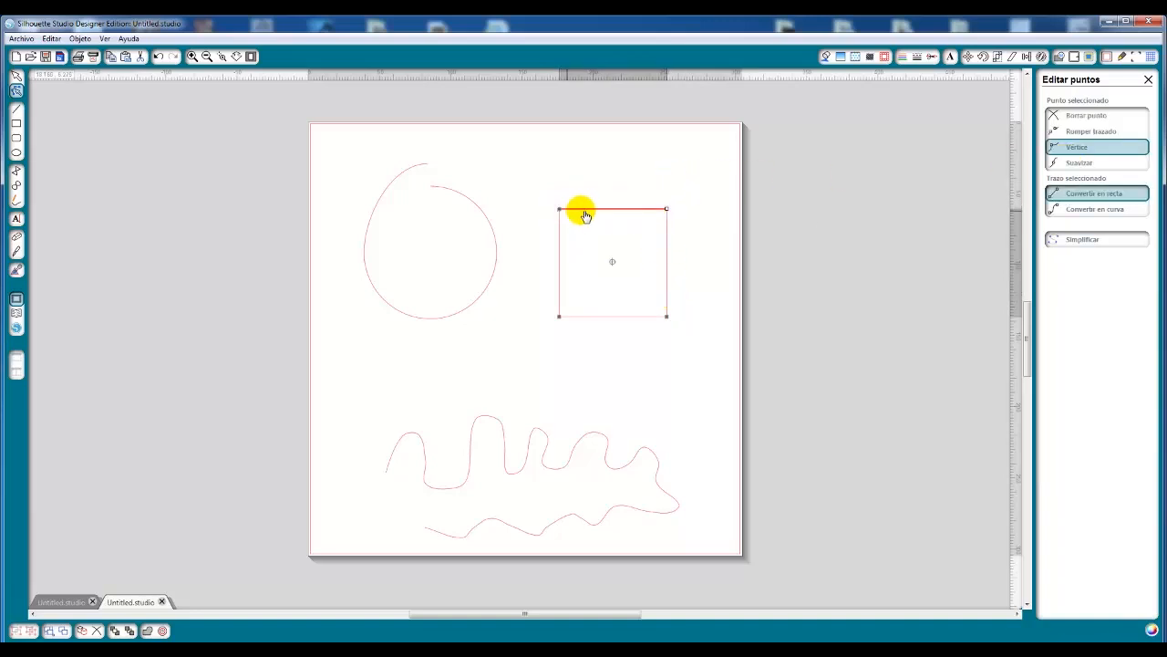
Step: Break the square's path at its upper-right and lower-right corners (Romper trazado) and pull its right side away from the rest
click(1060, 131)
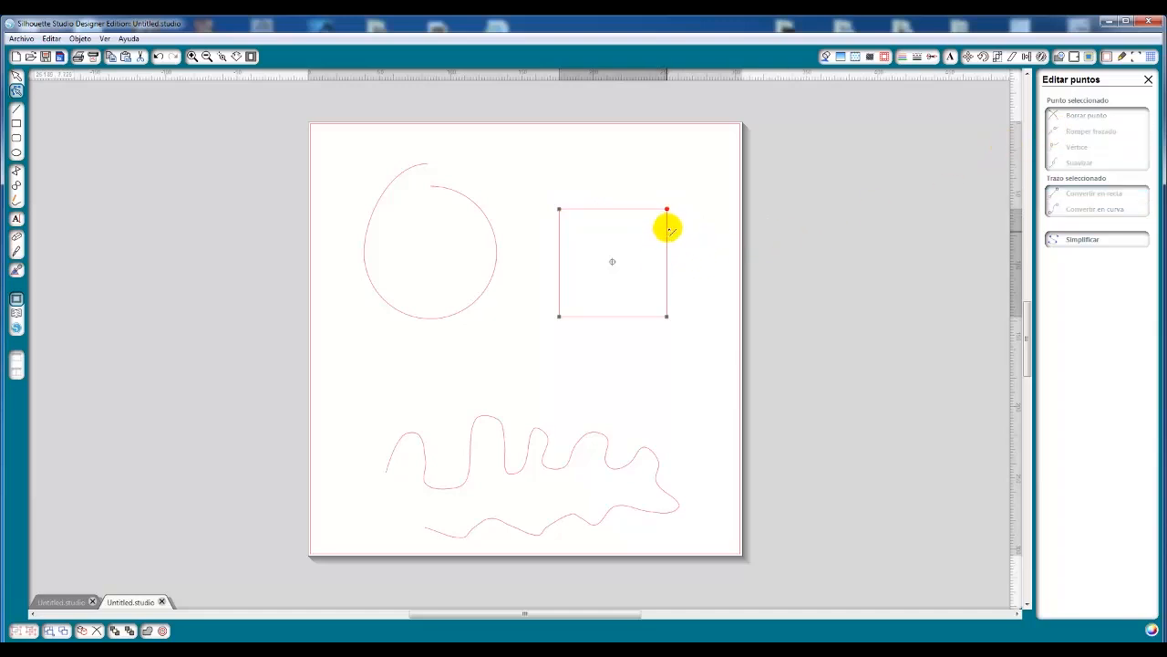
drag(666, 211, 693, 212)
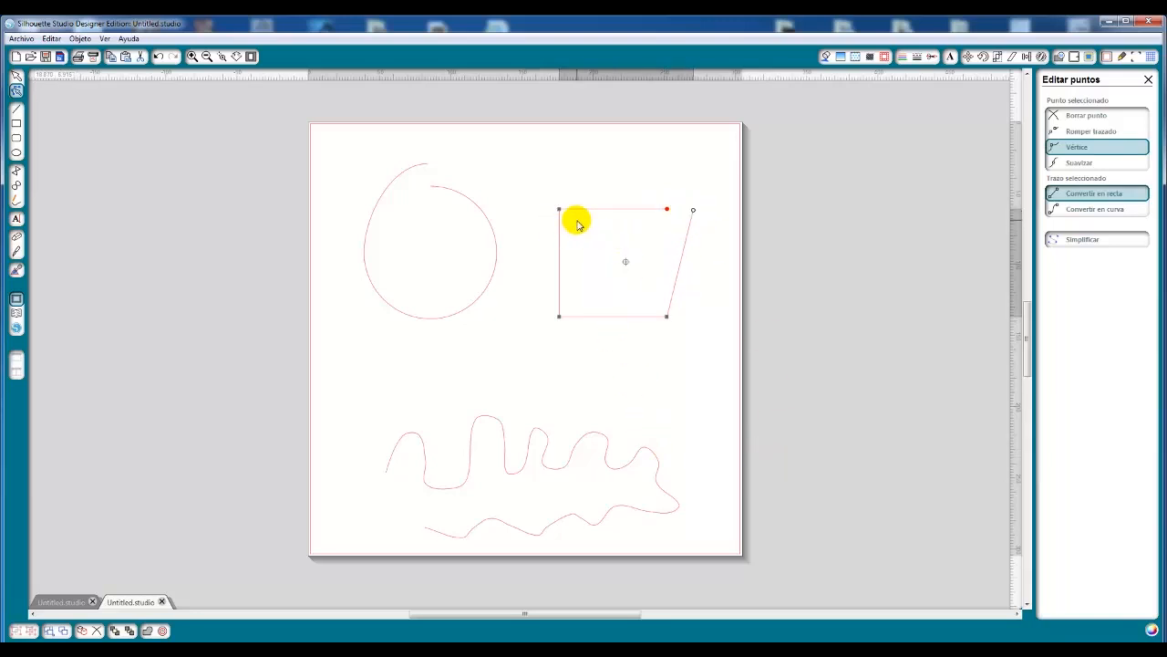
click(666, 318)
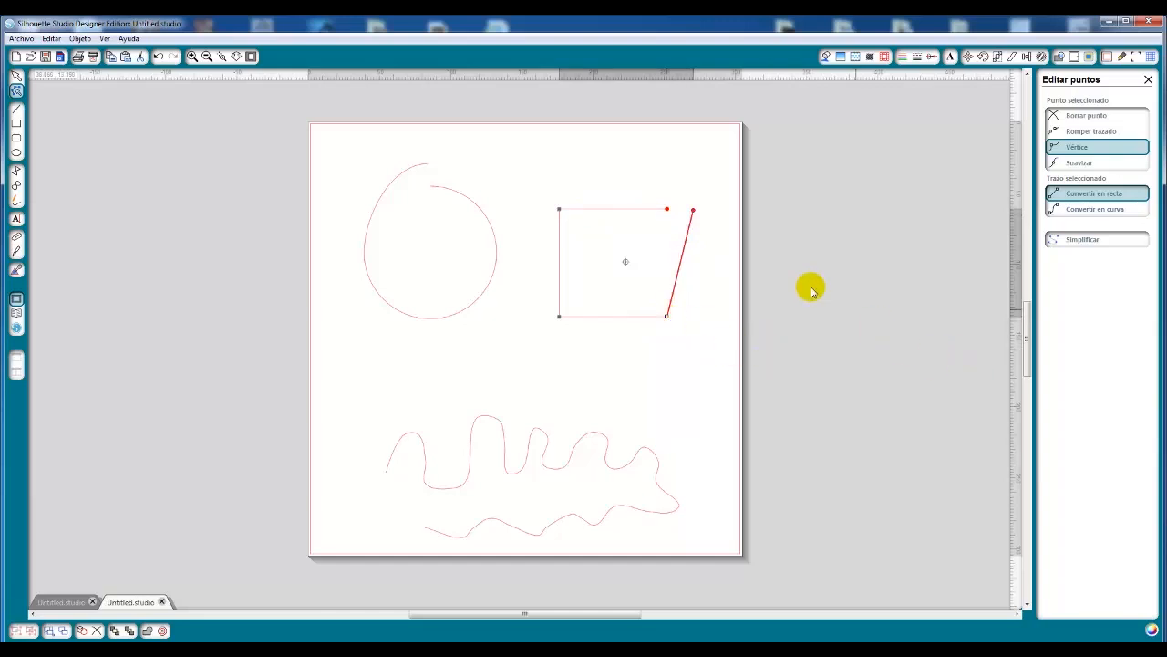
click(1077, 135)
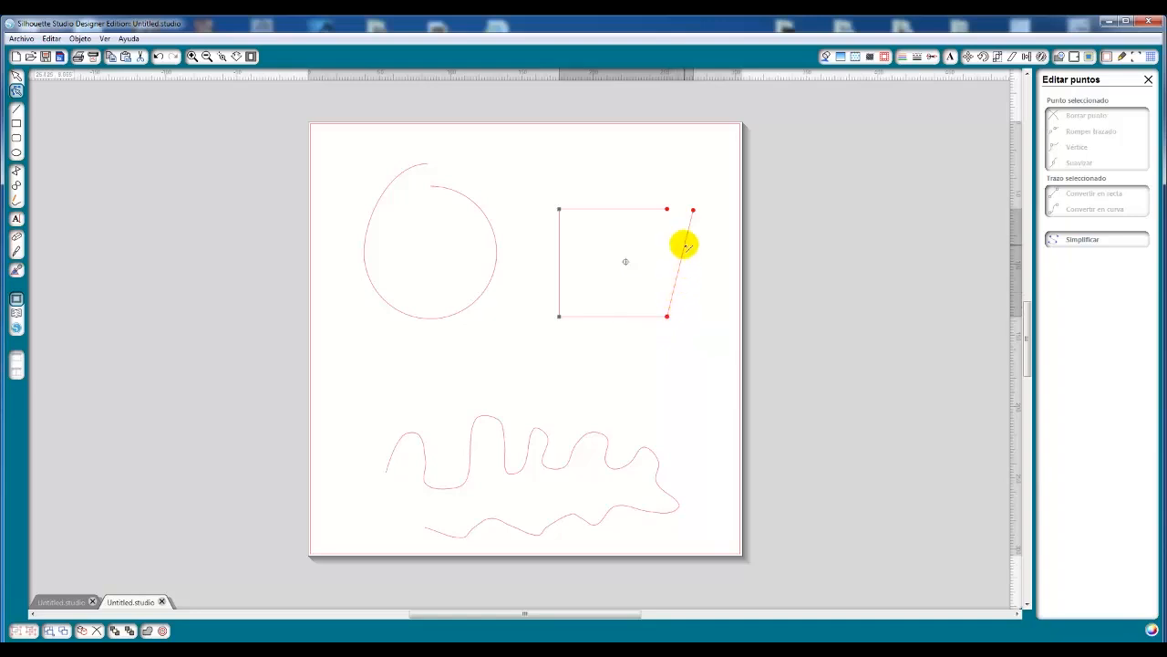
drag(668, 317, 696, 317)
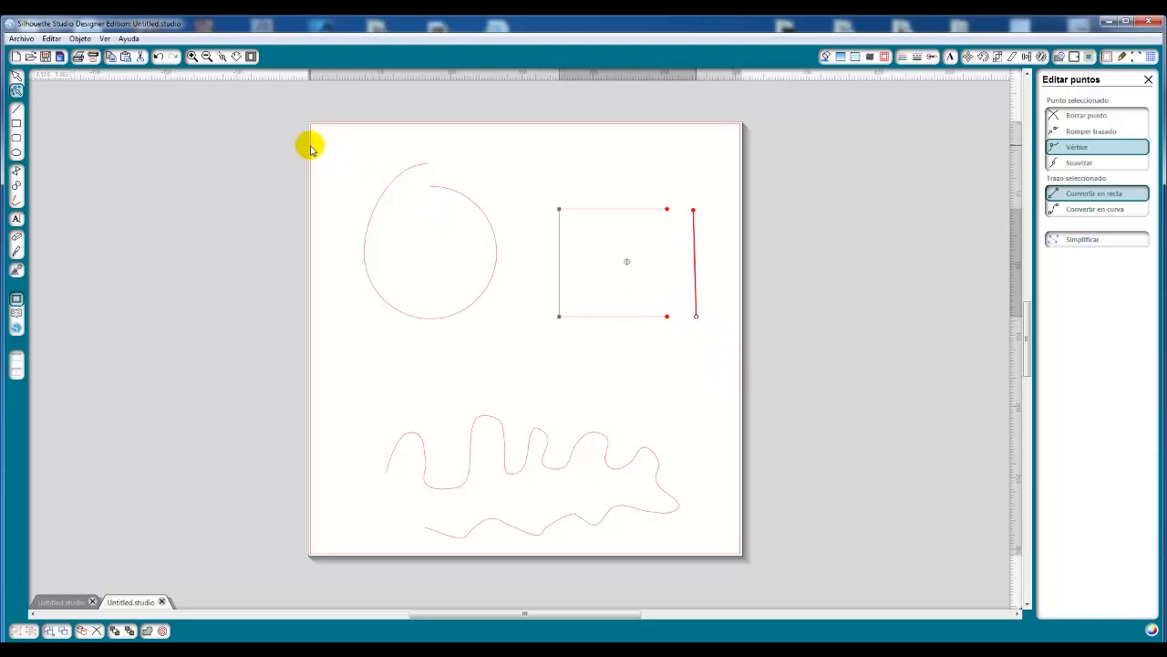
Step: Delete the open circle and the broken square, and create two equal circles about 5 cm across side by side
drag(307, 143, 733, 346)
key(Delete)
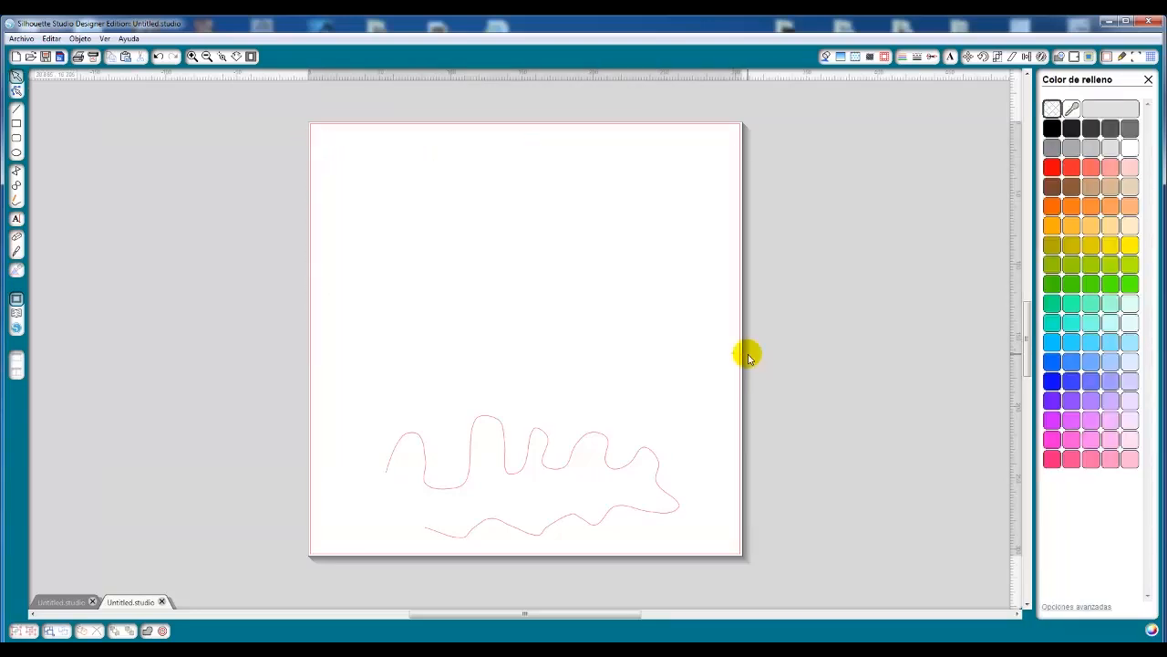
click(16, 152)
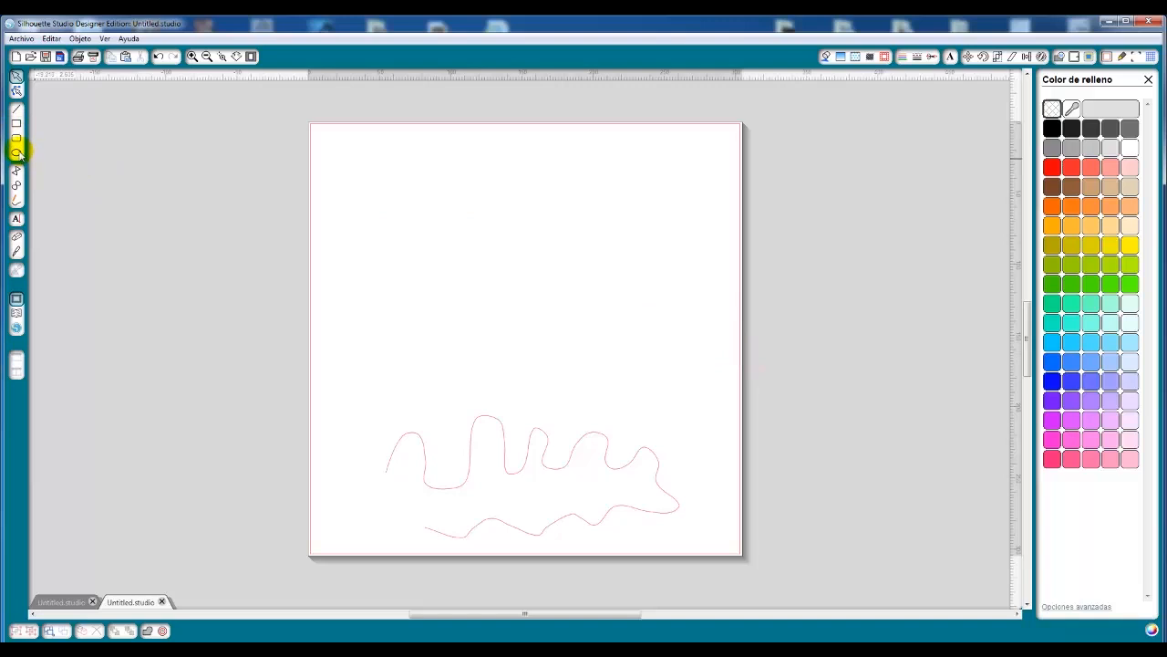
drag(404, 203, 584, 254)
click(429, 228)
key(ctrl+d)
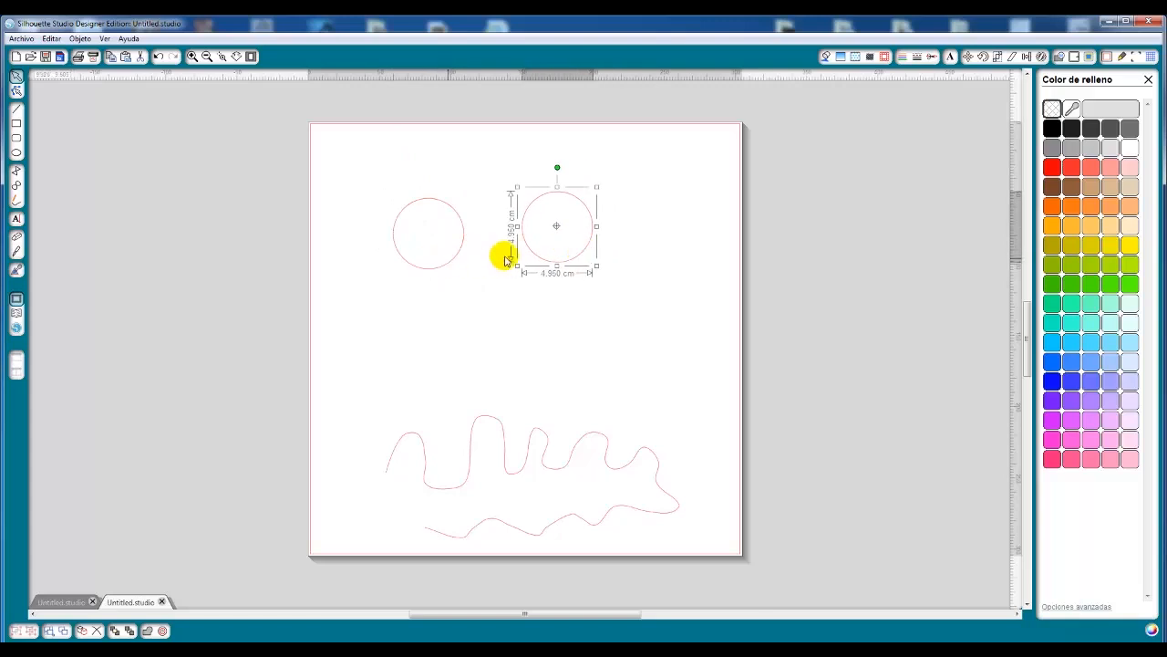
Step: Break the right circle's path at its top point (Romper trazado), pull the two loose endpoints outward, and leave point editing
click(452, 260)
double_click(582, 265)
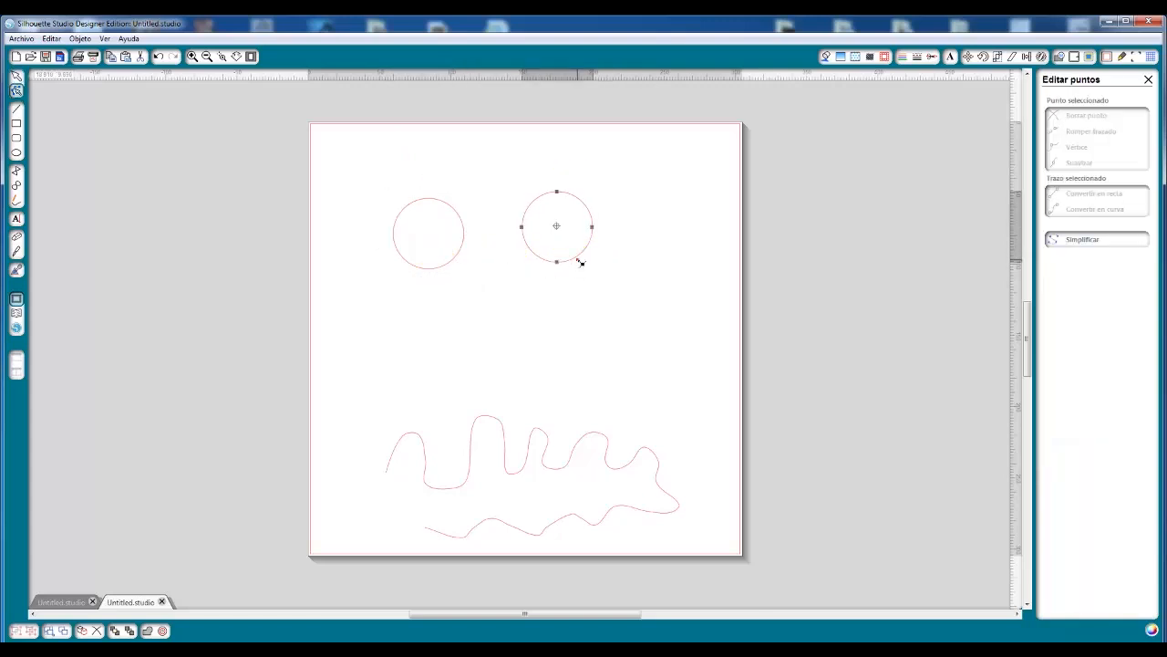
click(557, 192)
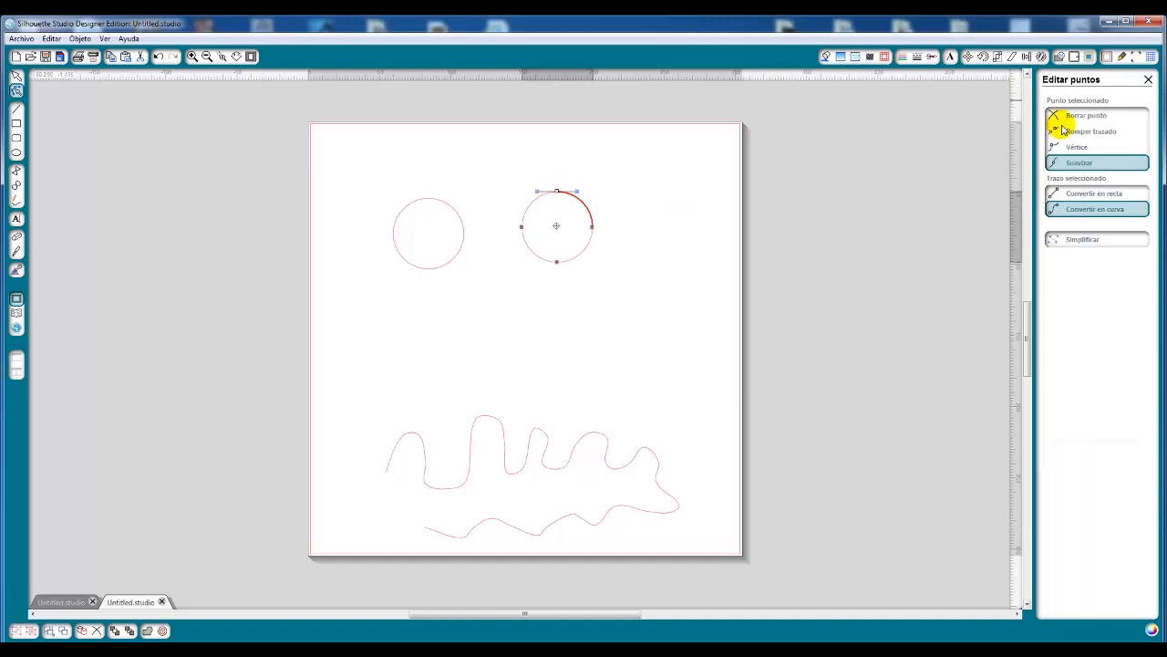
click(617, 170)
drag(558, 193, 555, 188)
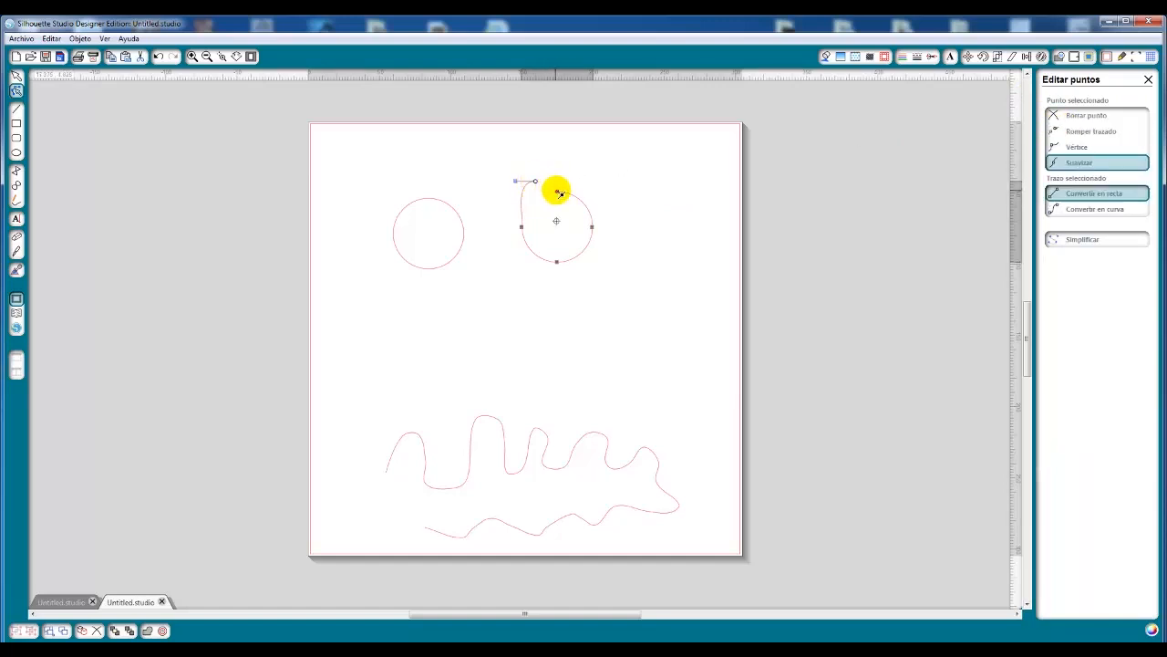
click(560, 219)
click(420, 173)
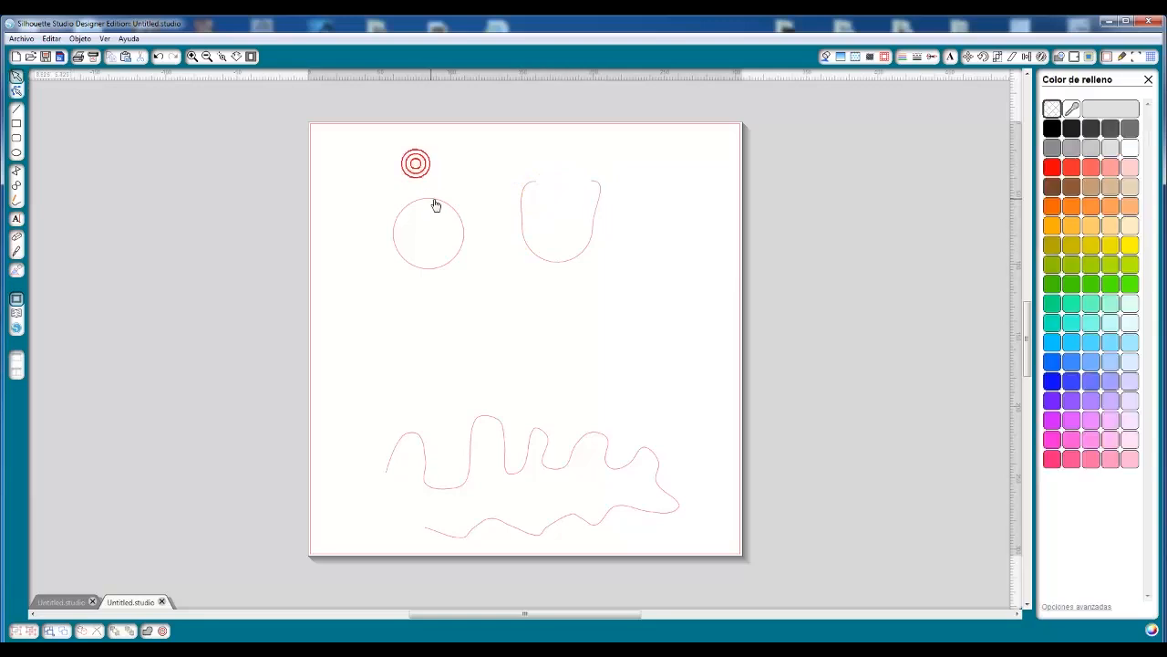
Step: Break the left circle's path at its rightmost point (Romper trazado) and pull the loose endpoint upward
click(432, 200)
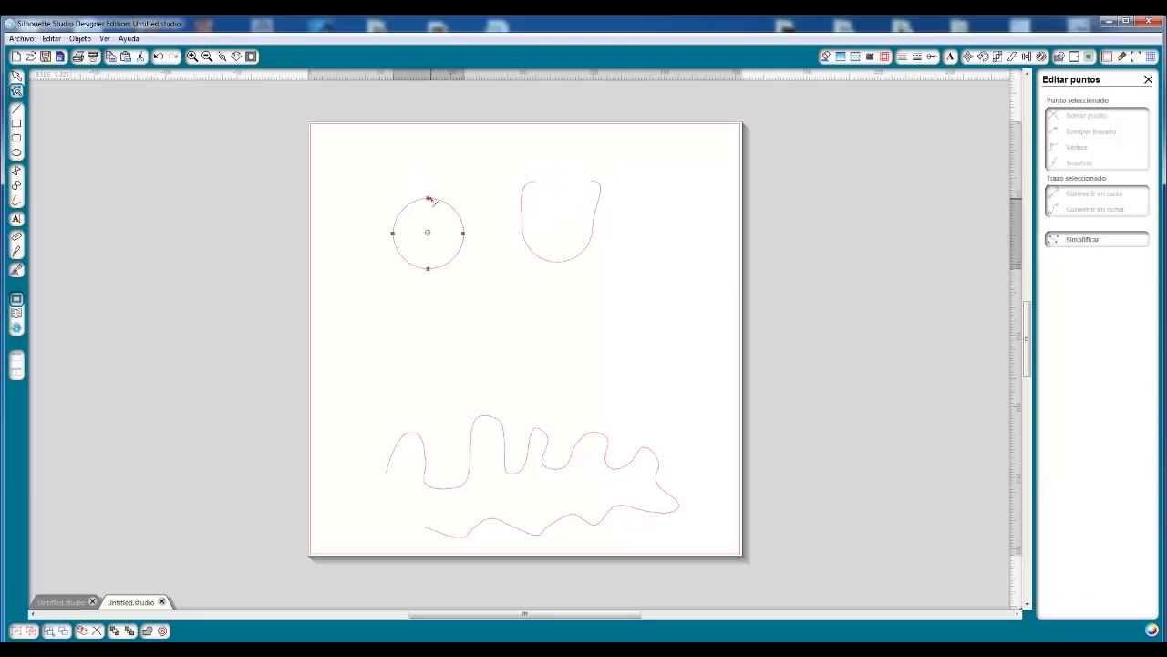
click(464, 234)
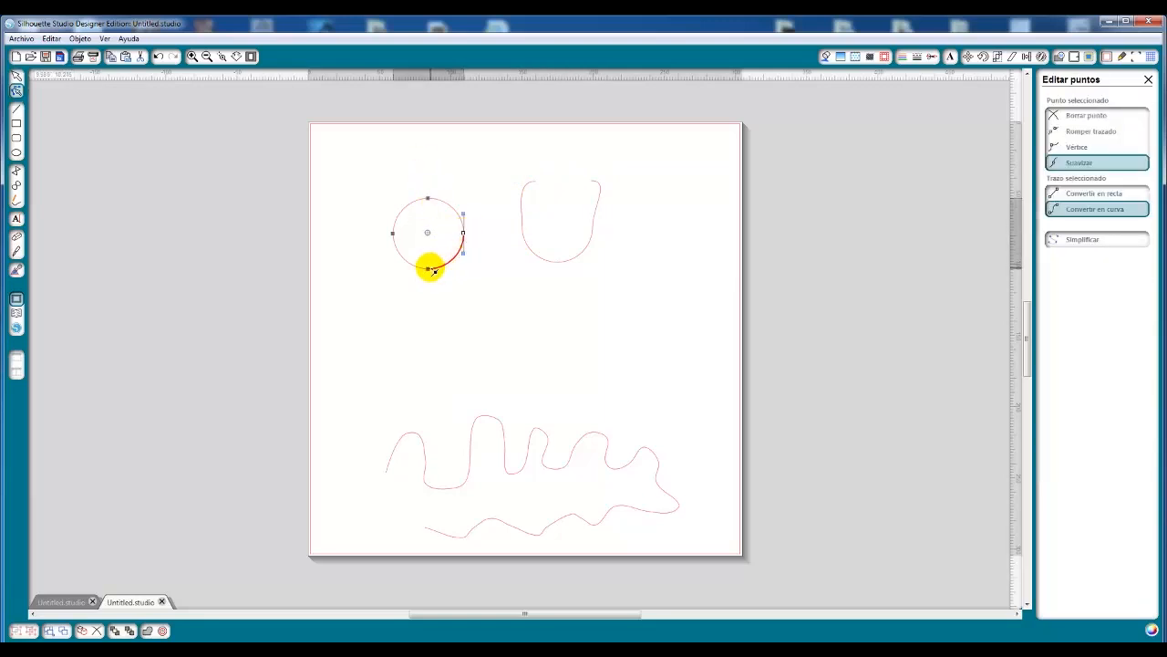
click(1072, 133)
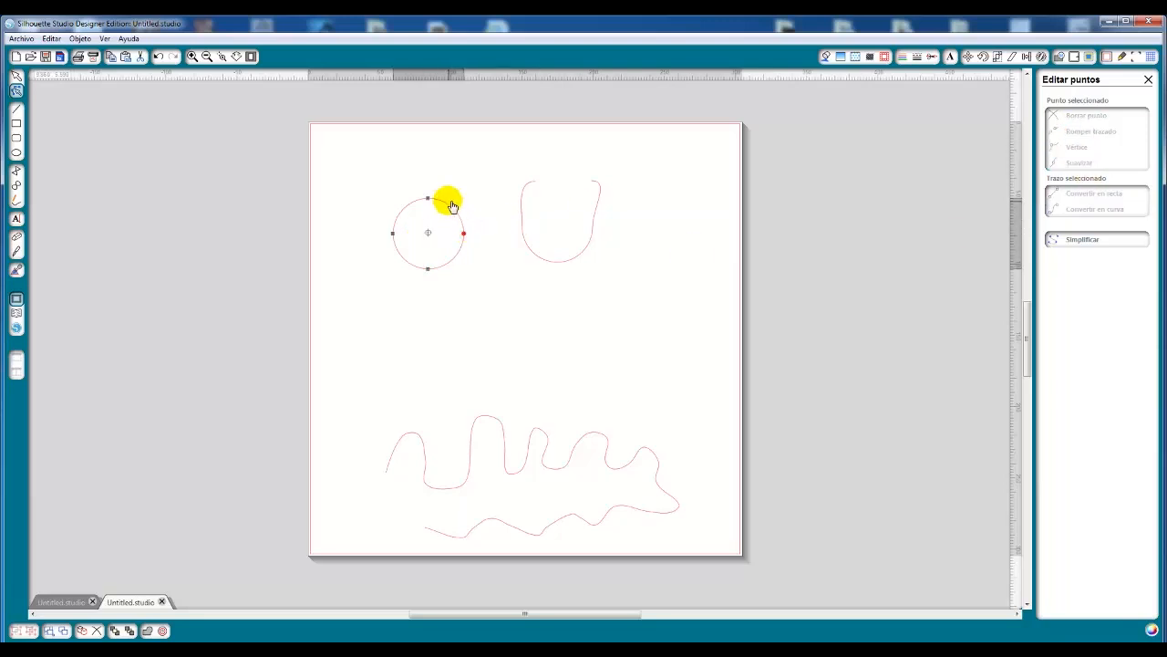
drag(463, 231, 472, 200)
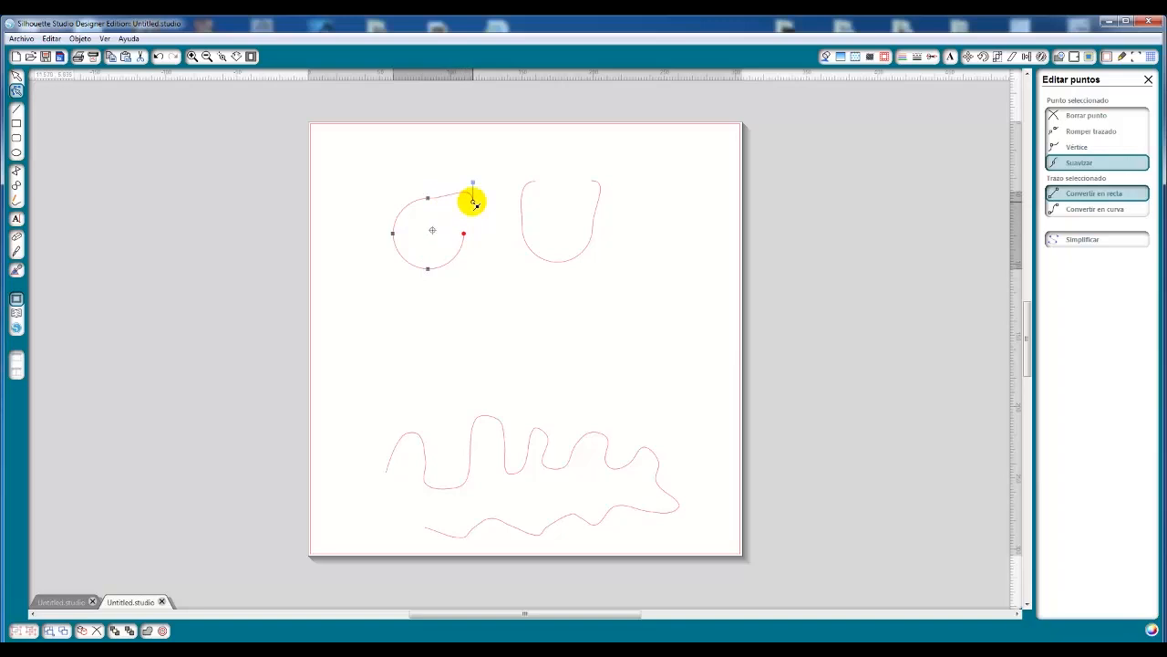
Step: Break the U-shaped path at its bottom point (Romper trazado), pull the left half's endpoint down and left, and leave point editing
click(584, 260)
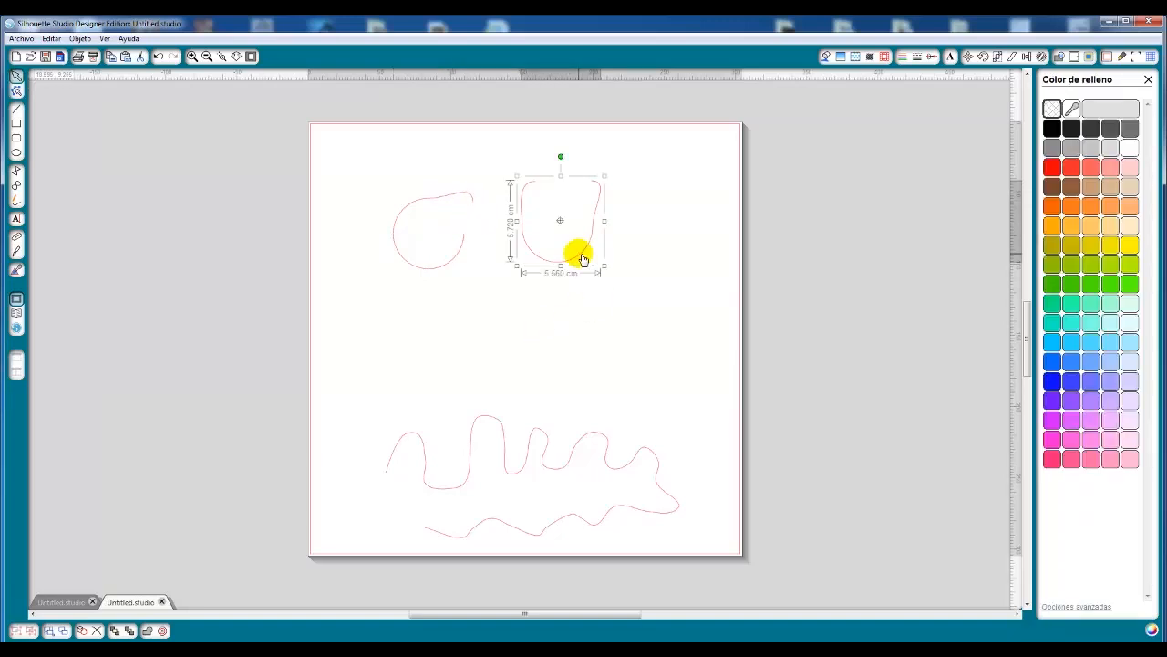
double_click(583, 260)
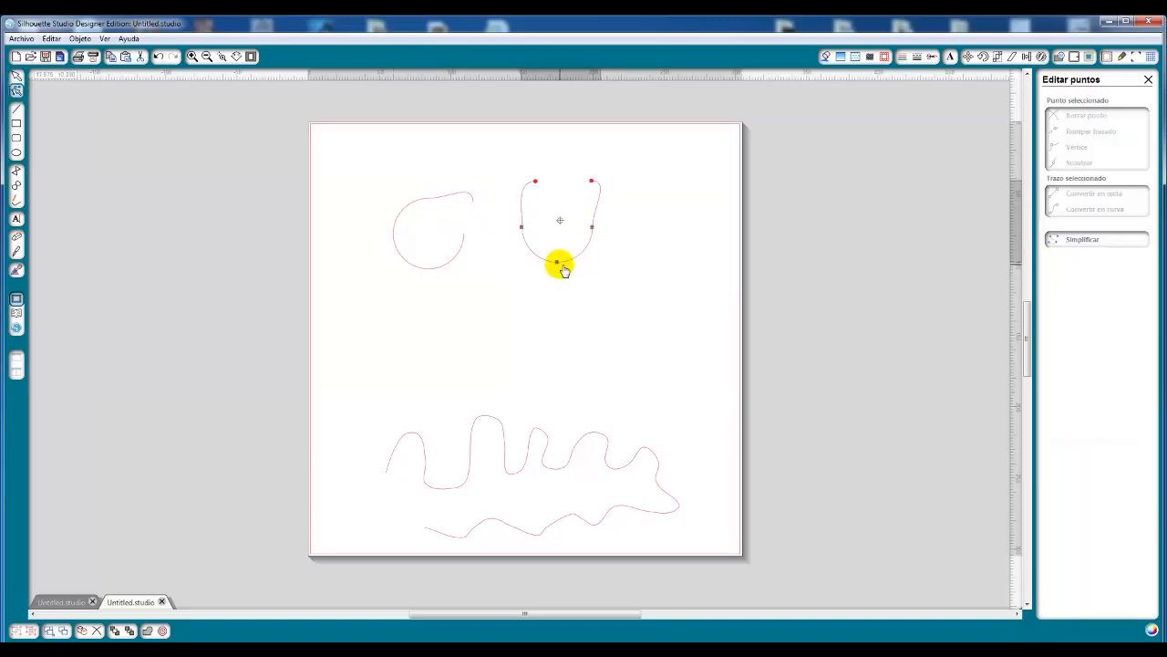
click(558, 262)
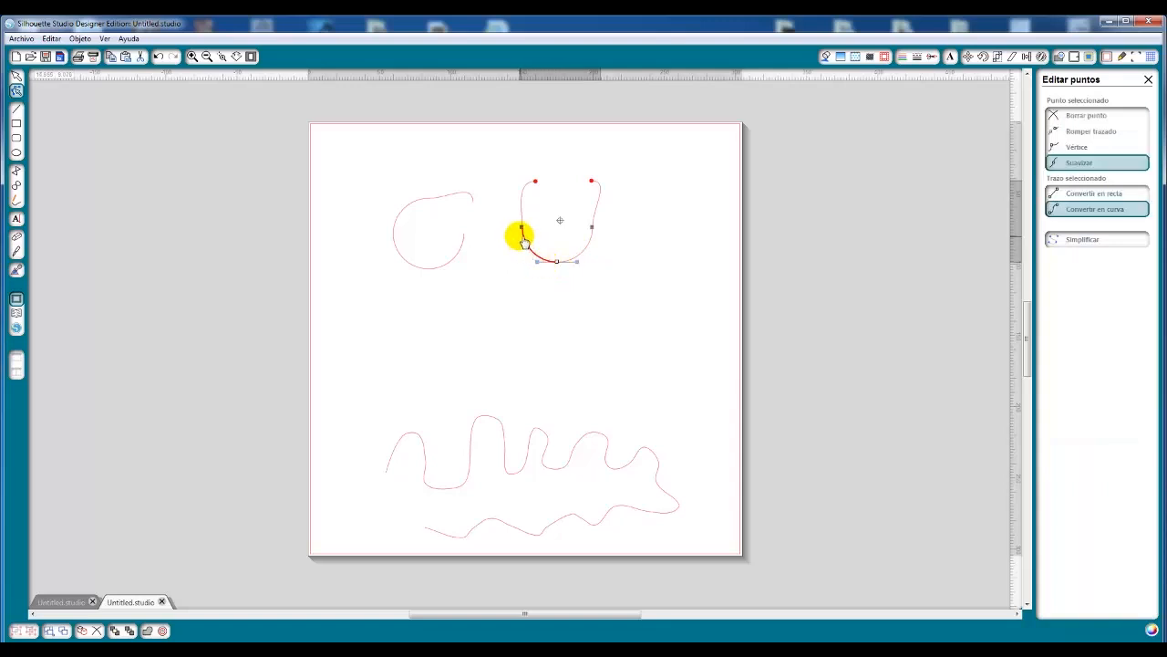
click(1079, 142)
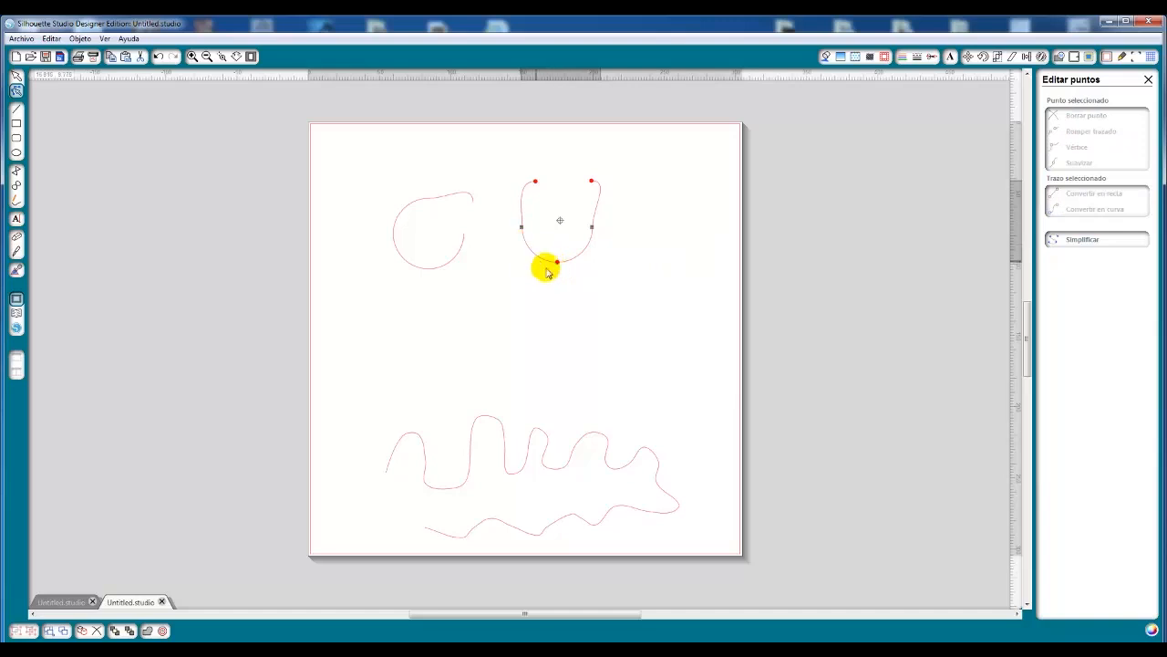
drag(558, 262, 530, 279)
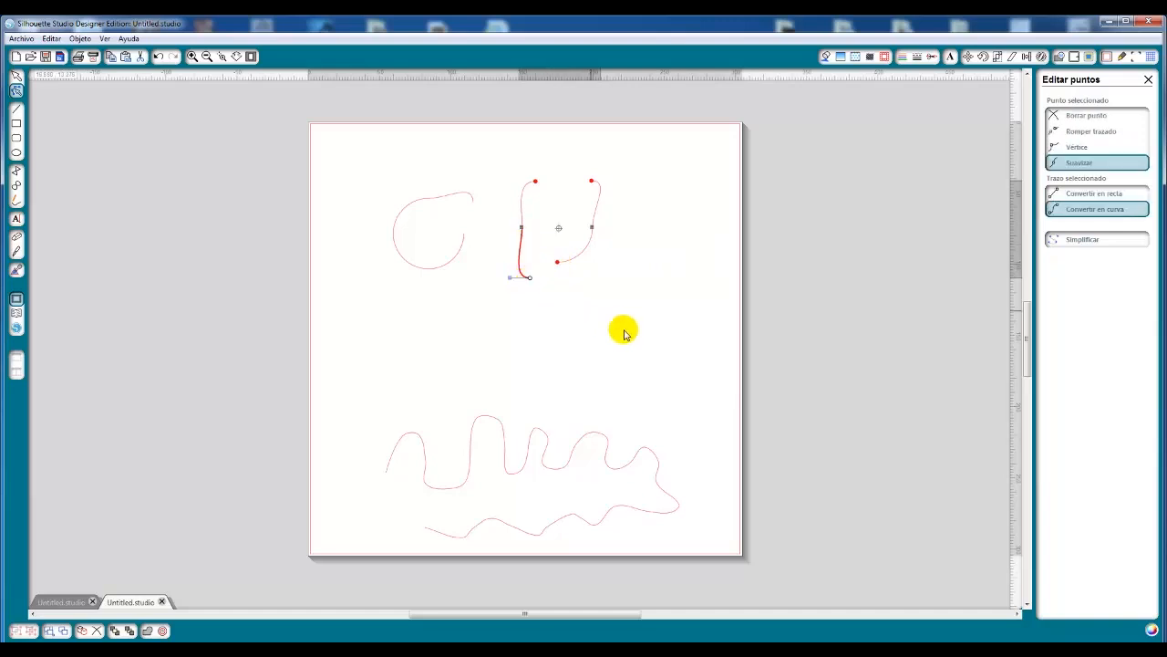
click(588, 287)
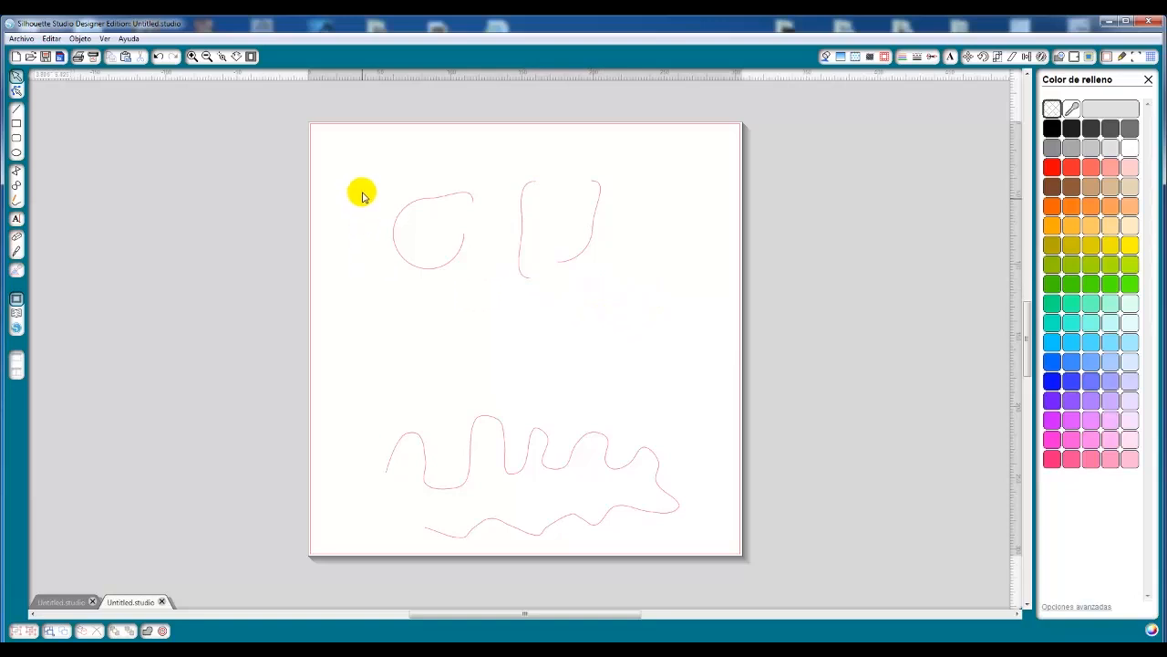
Step: Delete all the remaining shapes on the page, including the wavy line
mouse_move(309, 142)
mouse_down()
mouse_move(347, 196)
mouse_move(830, 547)
mouse_move(826, 559)
mouse_up()
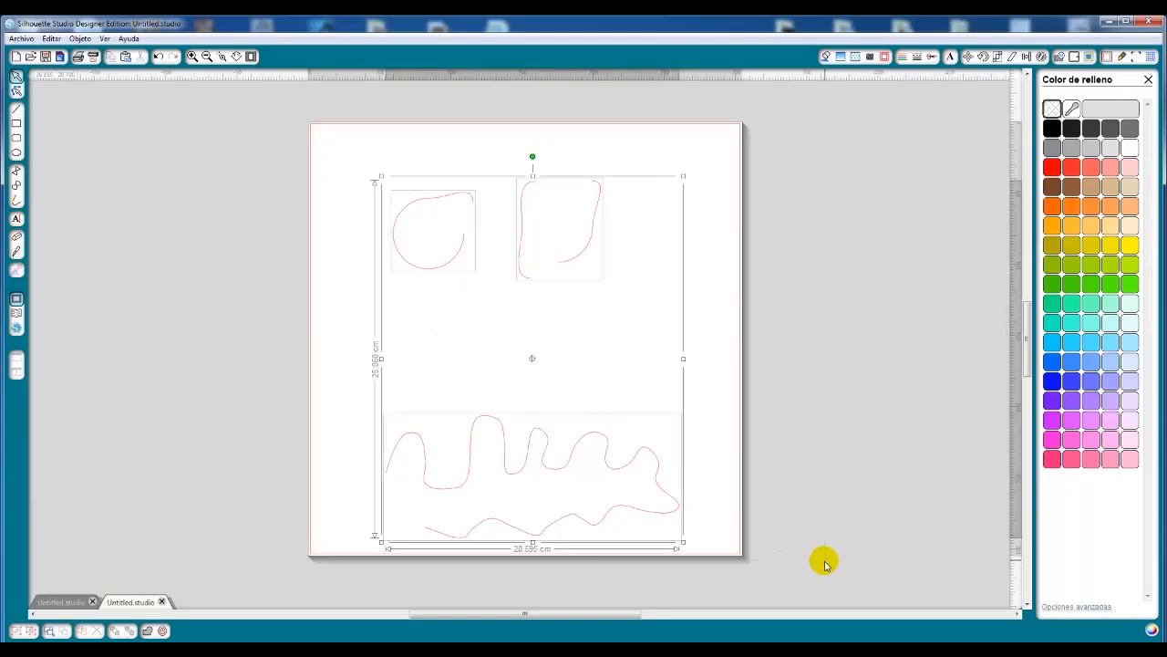
key(Delete)
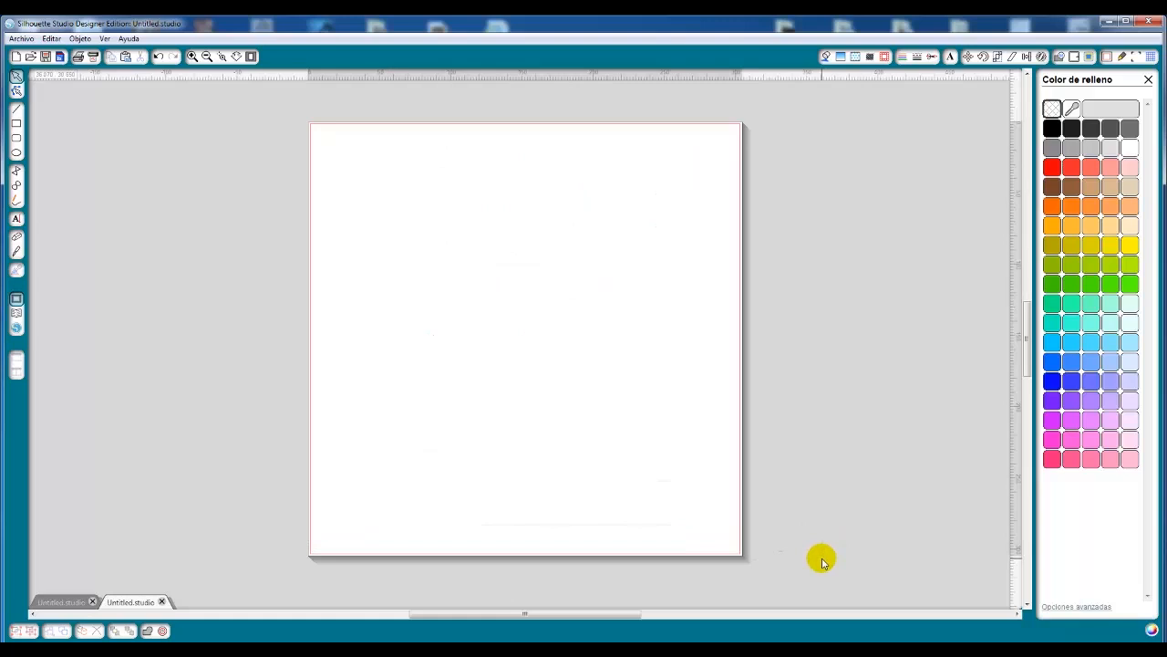